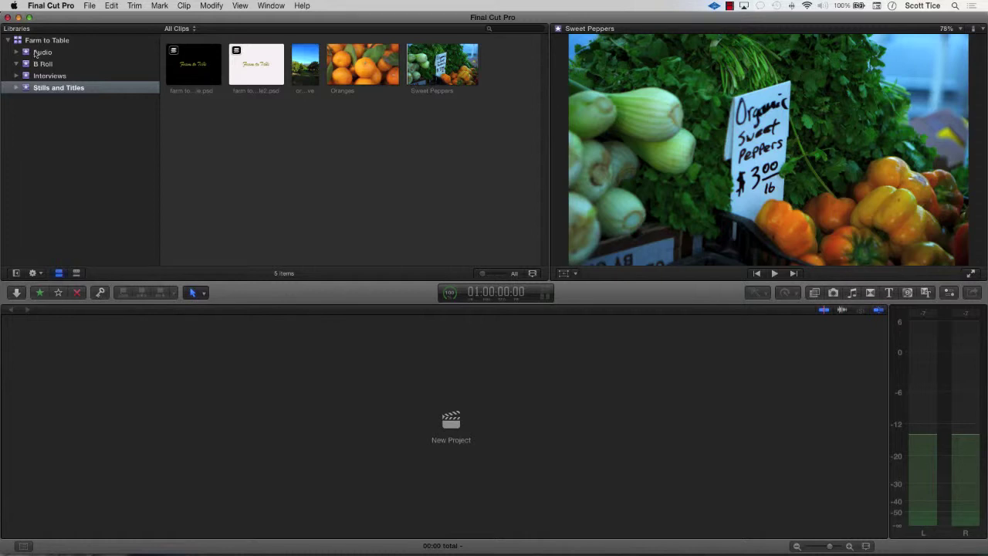
Step: Look through the clips in the Audio, B Roll, Interviews, and Stills and Titles events of the Farm to Table library
left_click(36, 52)
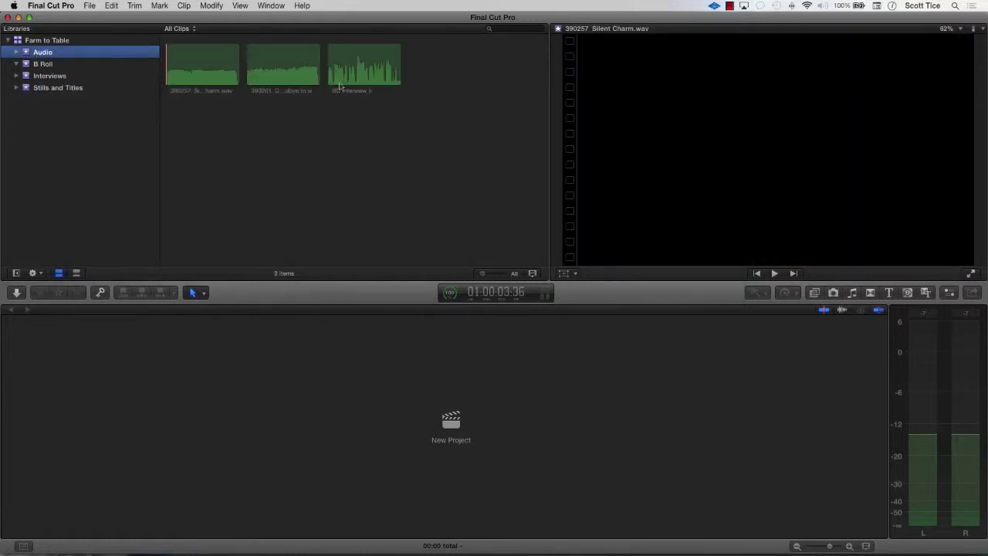
left_click(38, 67)
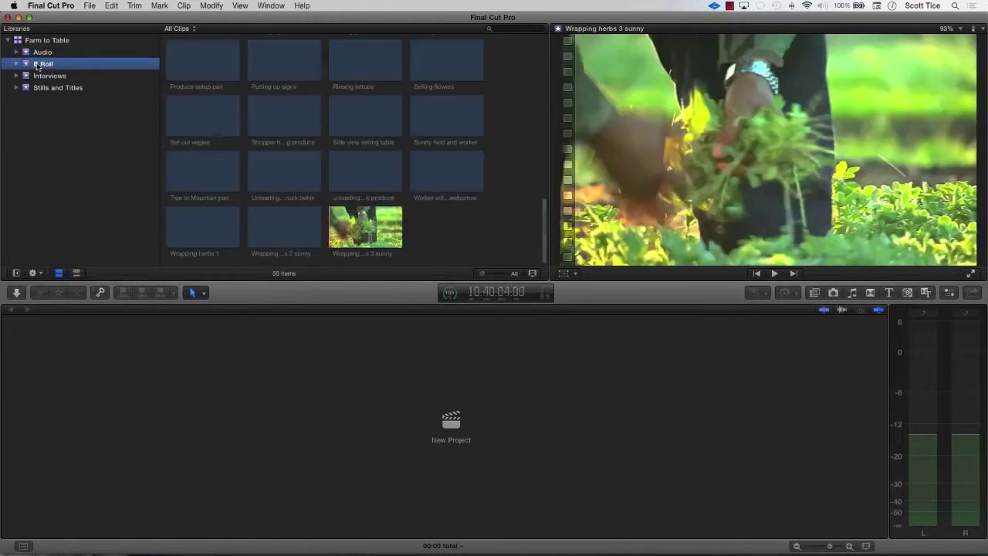
scroll(347, 71, "up", 5)
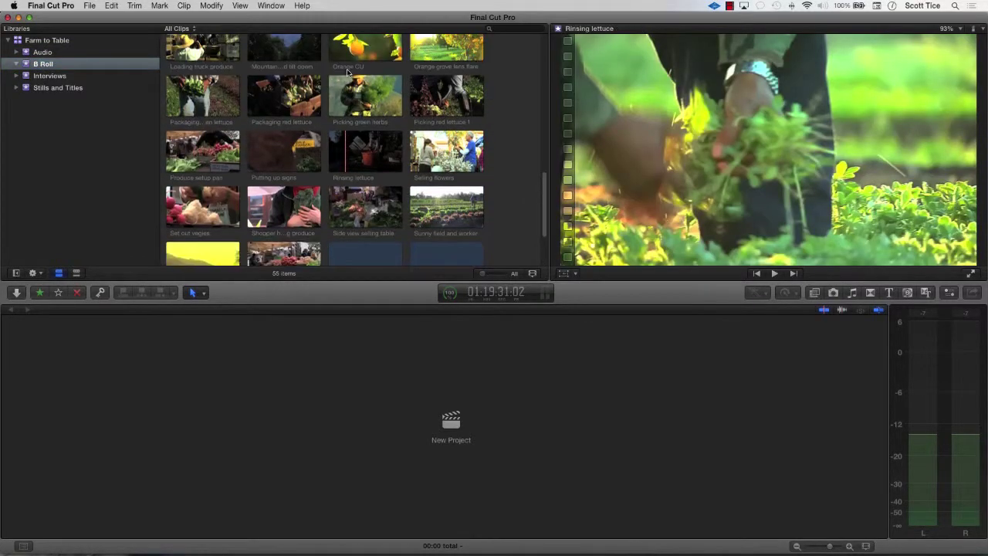
scroll(347, 71, "up", 8)
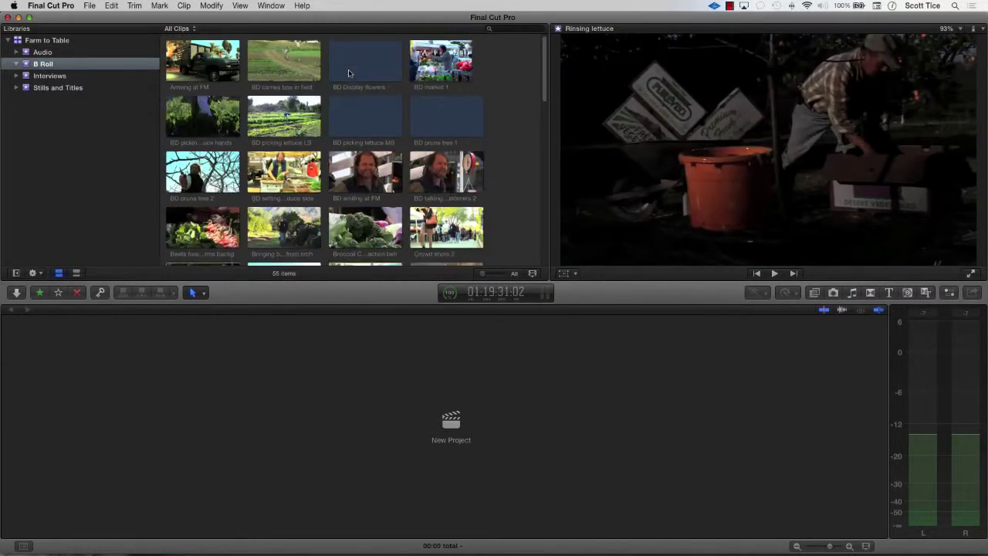
scroll(348, 72, "down", 10)
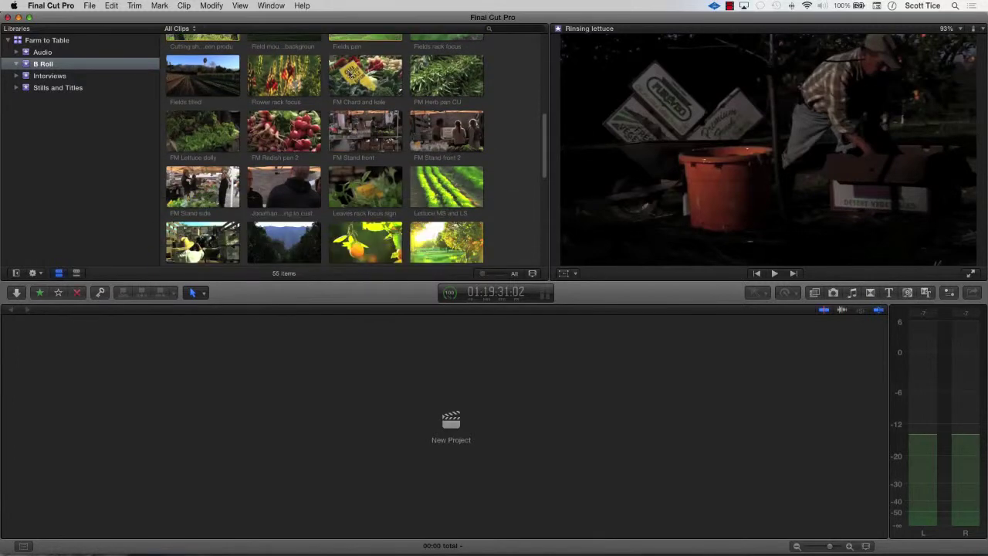
left_click(53, 77)
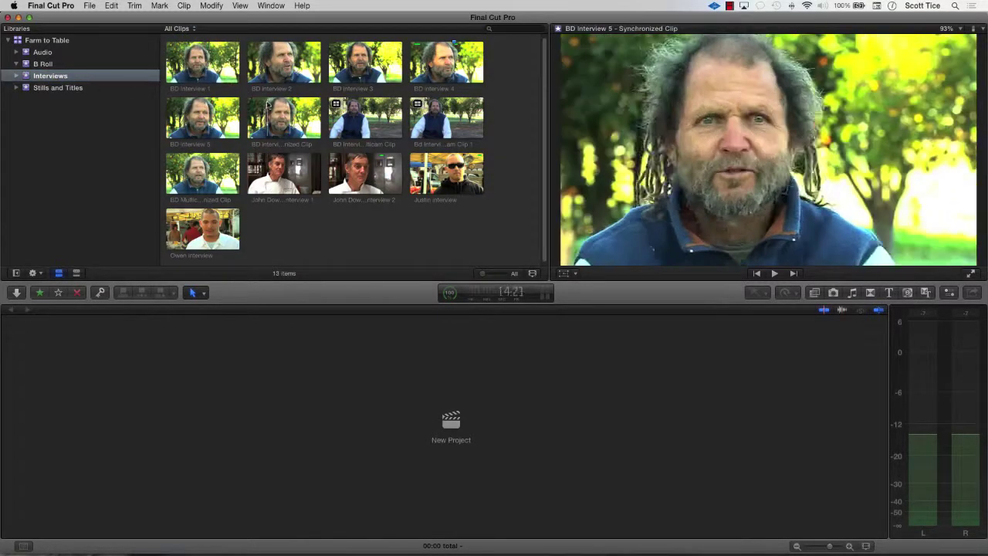
left_click(58, 89)
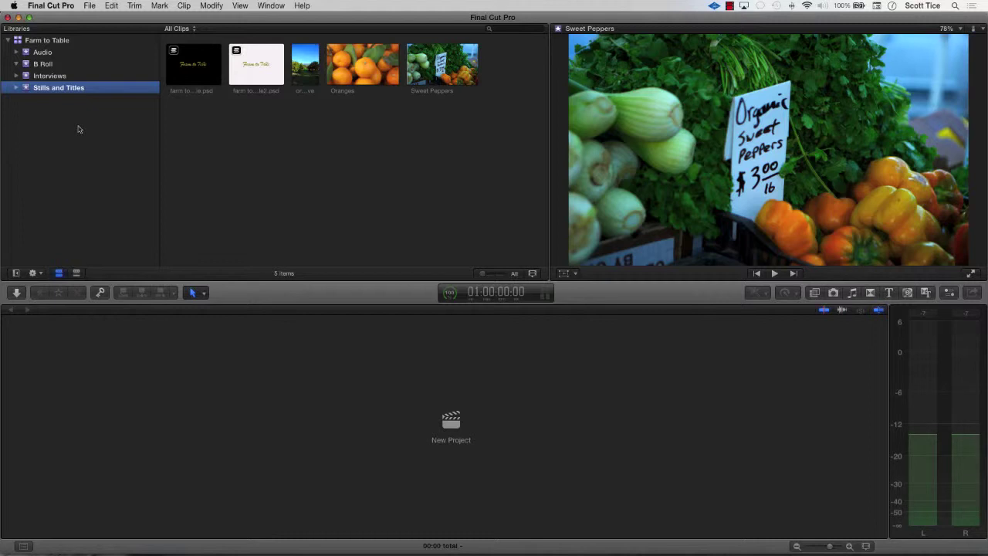
Step: Create a new event called Project Timelines in the Farm to Table library without adding a project
left_click(89, 5)
mouse_move(88, 18)
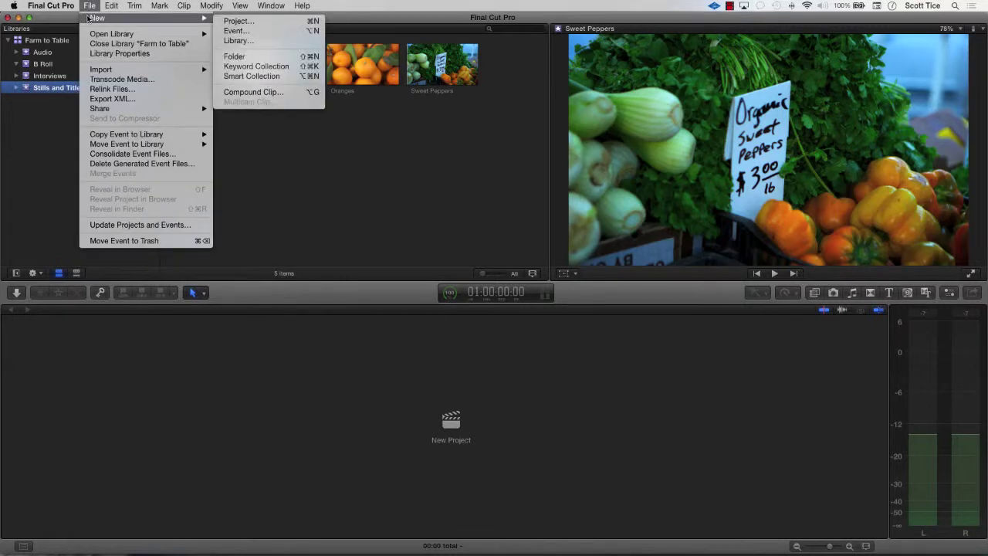
left_click(235, 32)
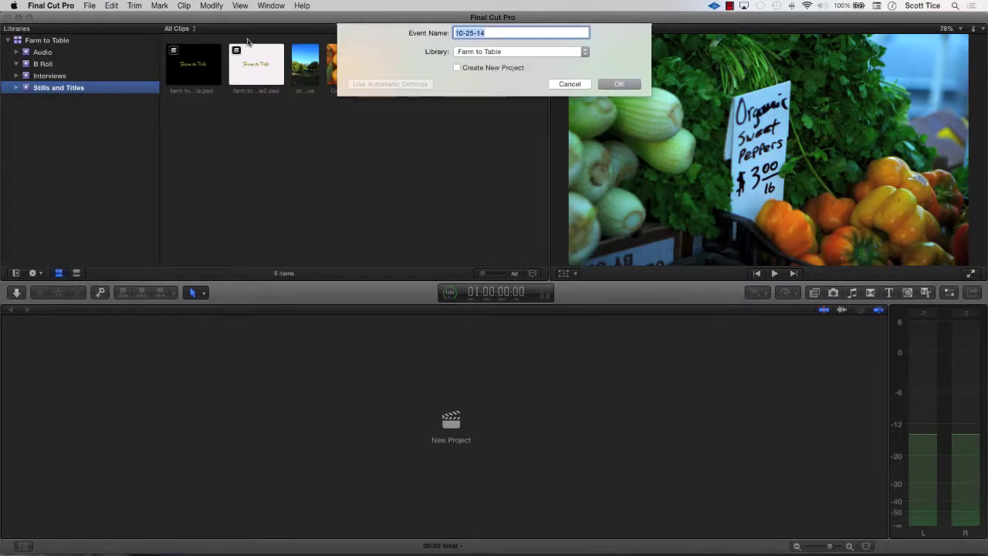
triple_click(496, 34)
type("Project Timelines")
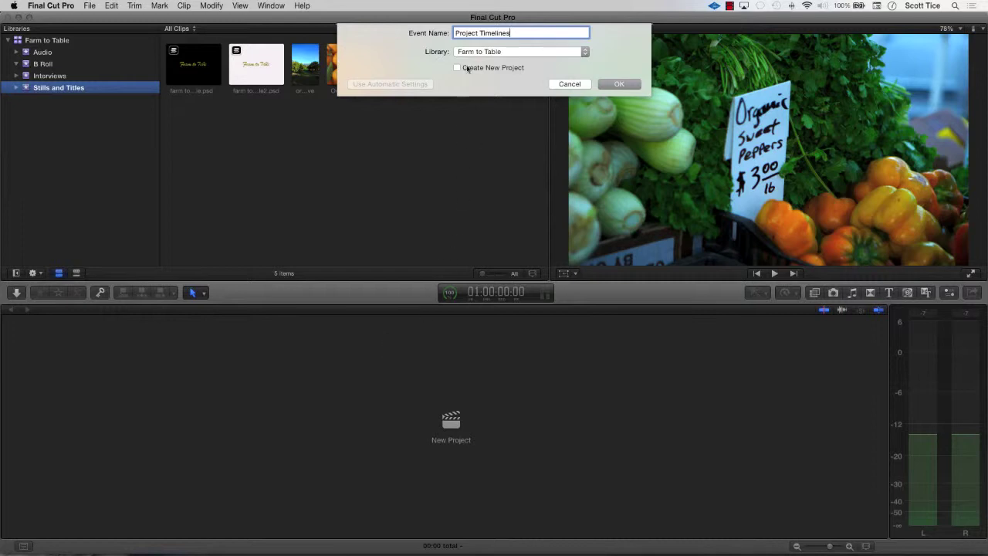
left_click(620, 84)
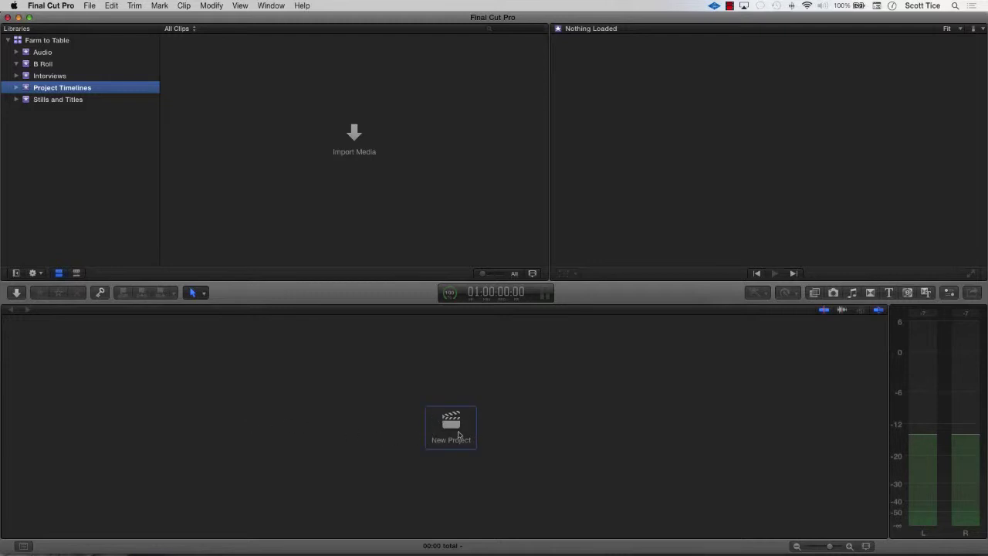
Step: Create a project called Farm To Table Timeline in the Project Timelines event, with video properties based on the first clip and default audio settings
left_click(93, 6)
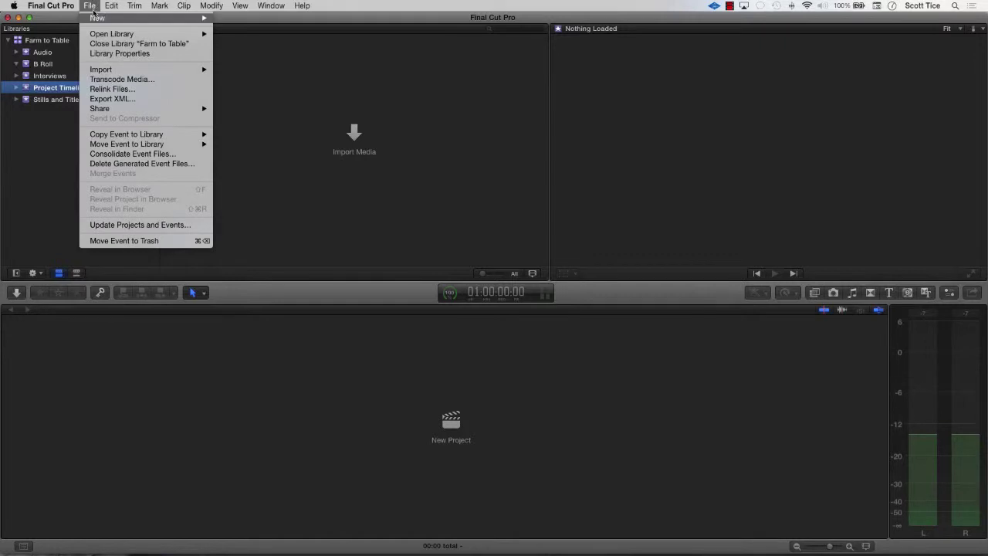
mouse_move(99, 18)
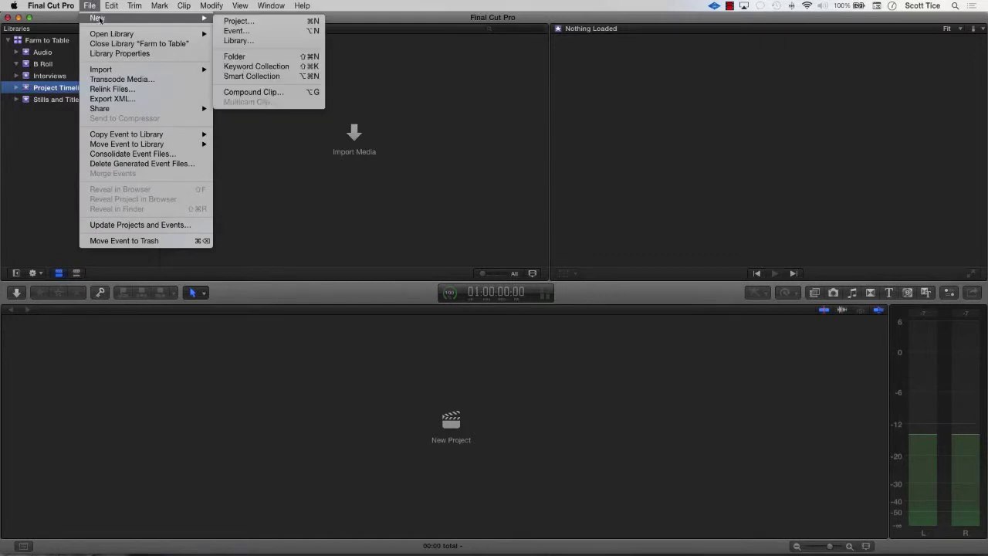
left_click(231, 23)
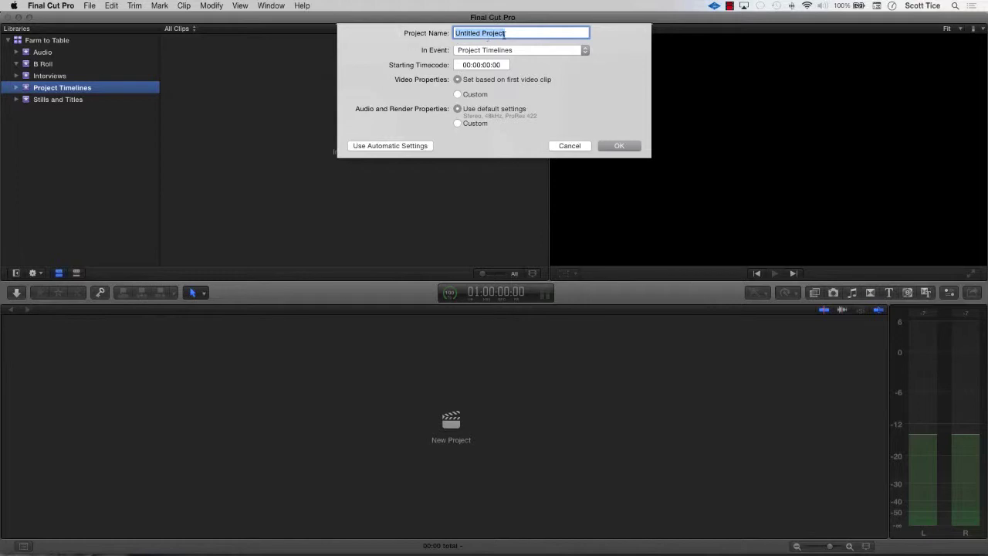
type("Farm To Table Timeline")
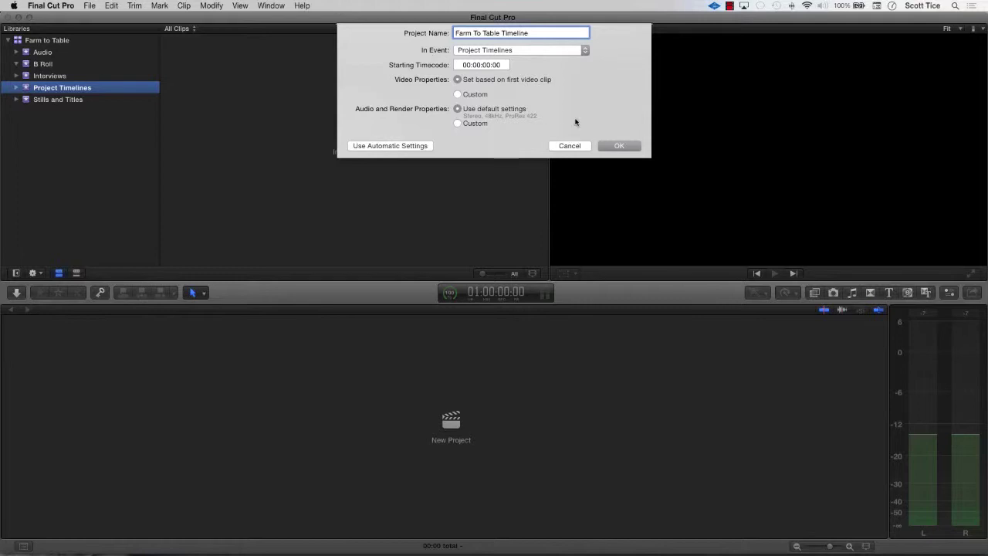
left_click(617, 146)
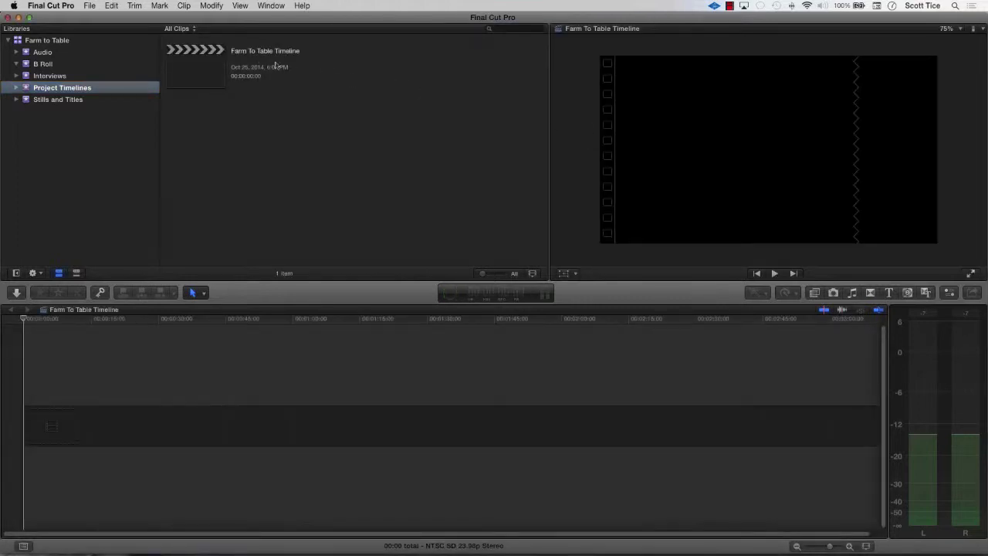
left_click(204, 70)
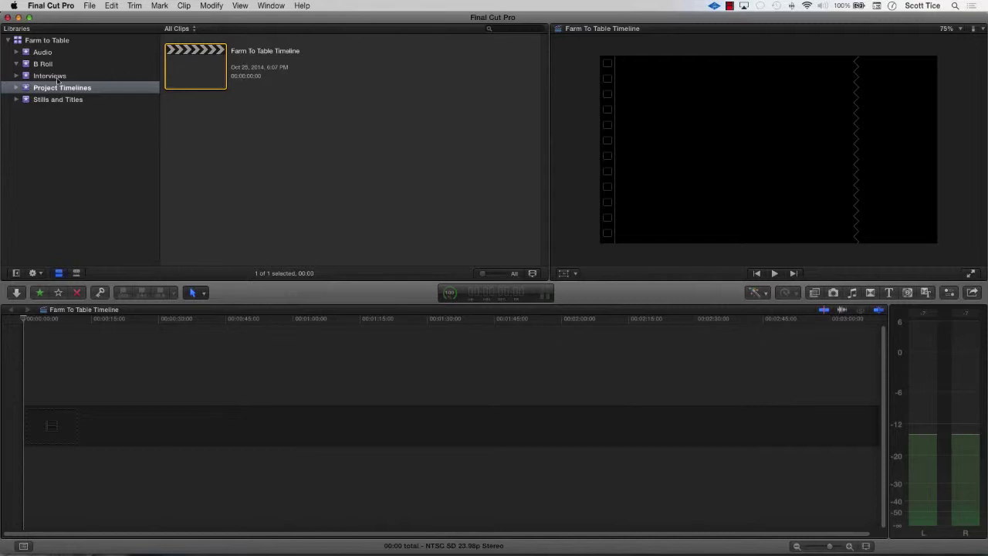
left_click(24, 321)
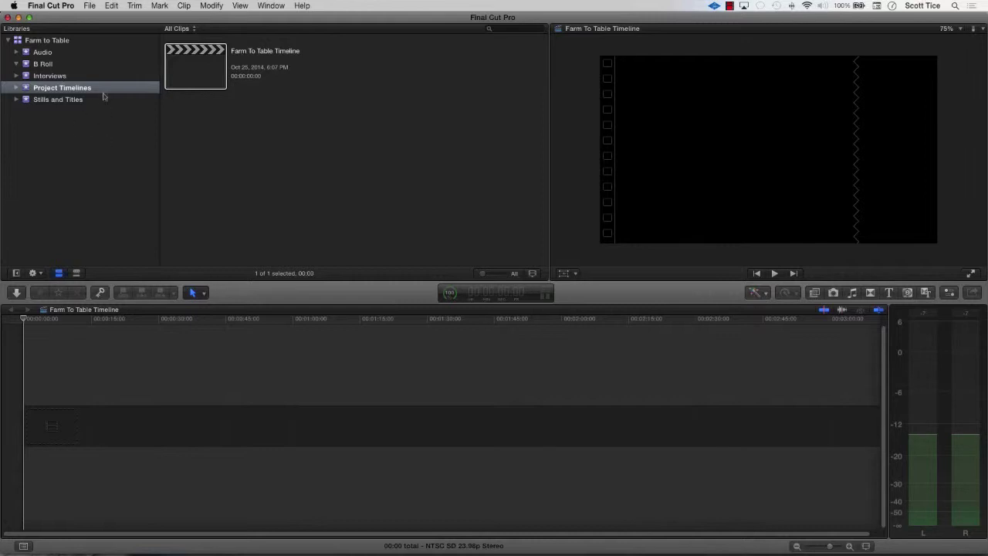
Step: Open the Interviews event and preview its interview clips
left_click(42, 76)
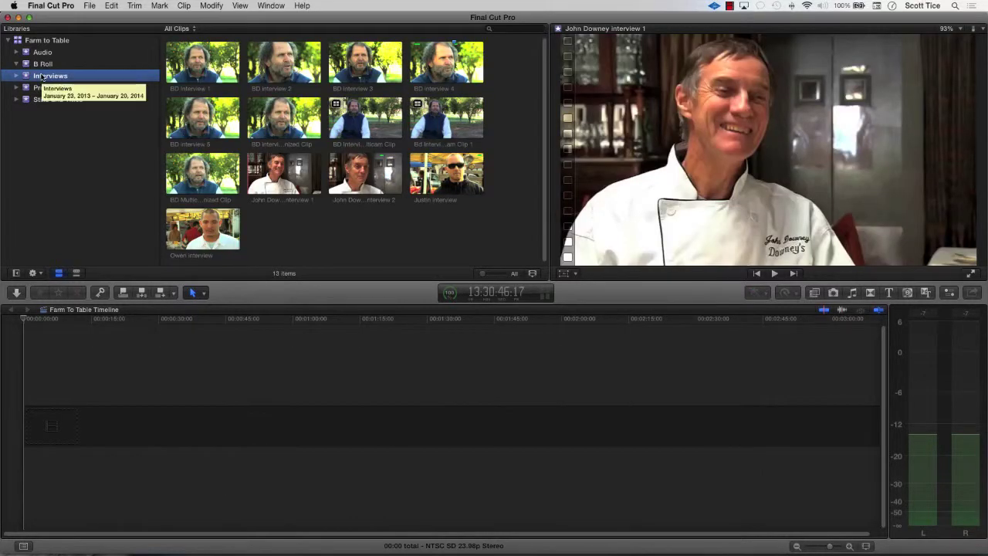
left_click(195, 107)
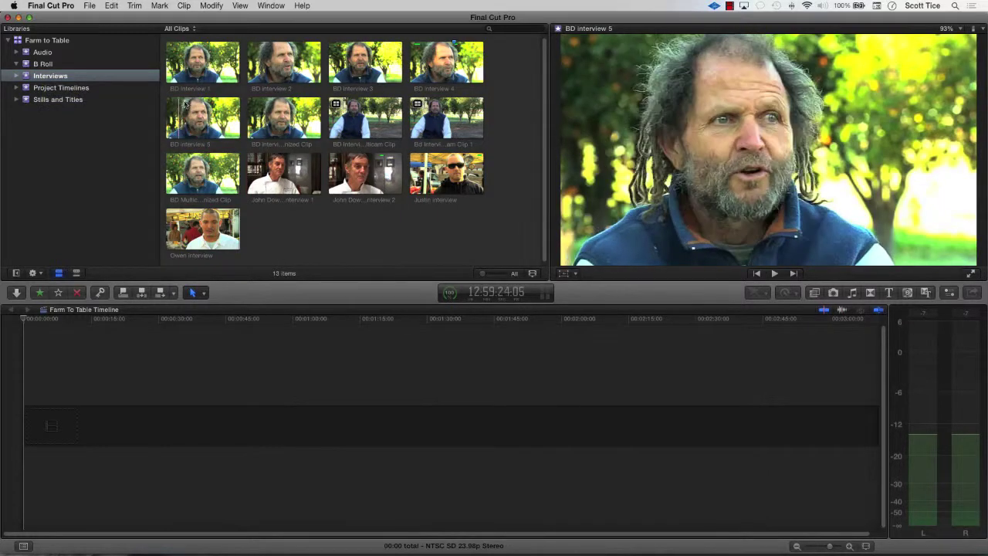
key("Down")
key("Down")
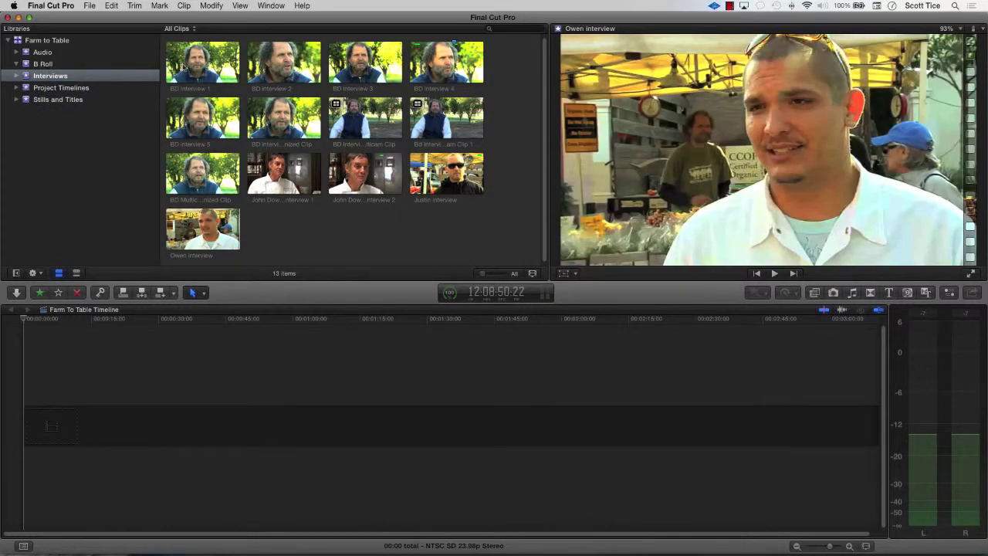
left_click(185, 67)
left_click(262, 62)
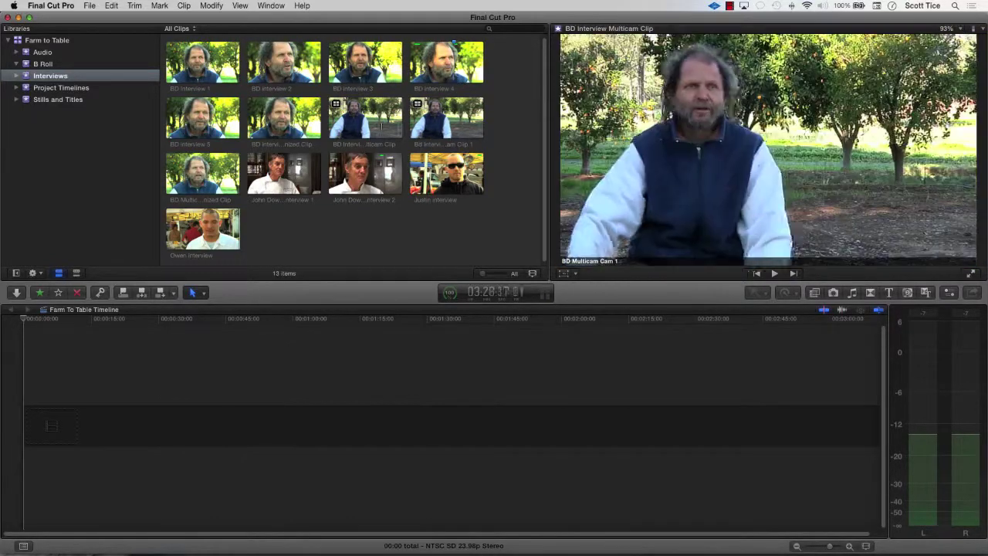
key("shift+super+equal")
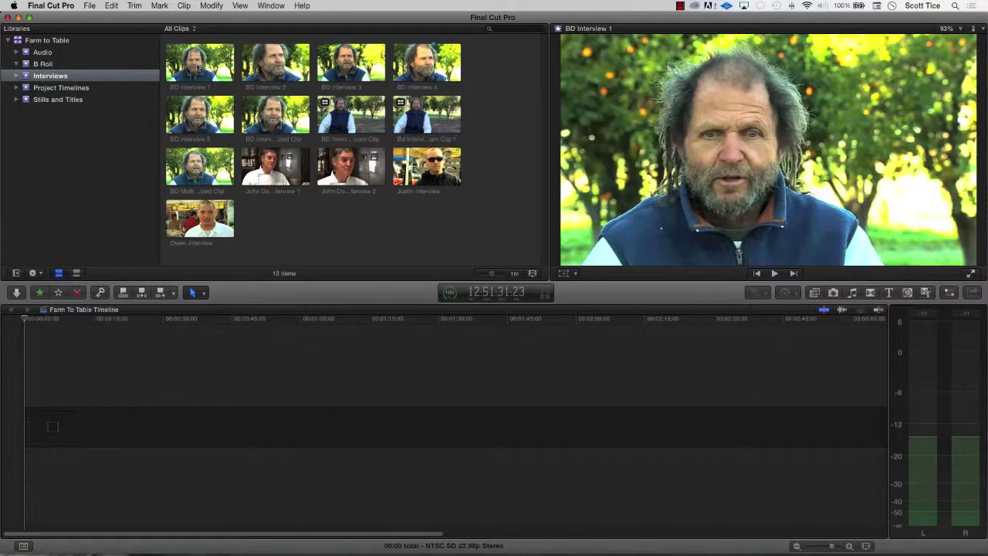
key("space")
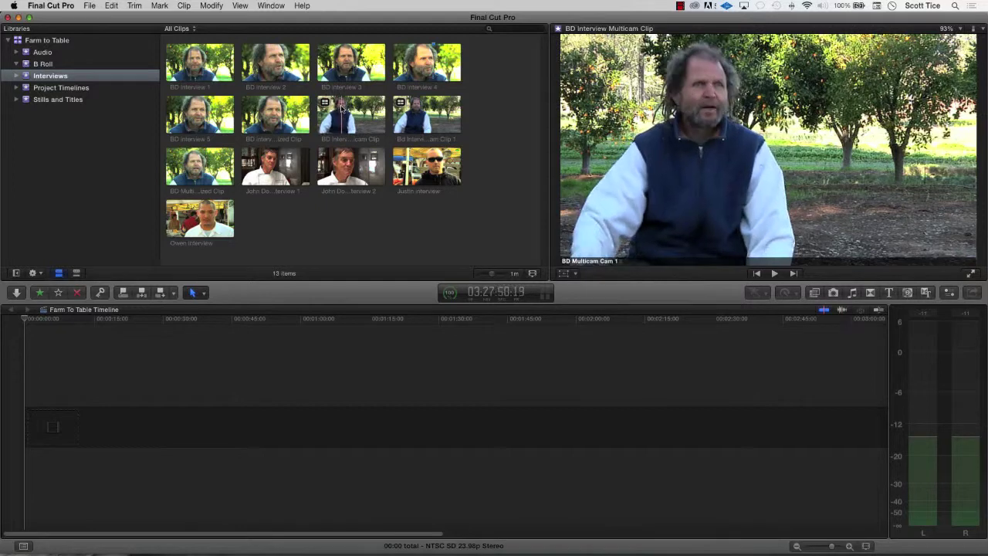
Step: Move the two BD Interview Multicam clips from the Interviews event to the trash
left_click(339, 112)
left_click(420, 118, "super")
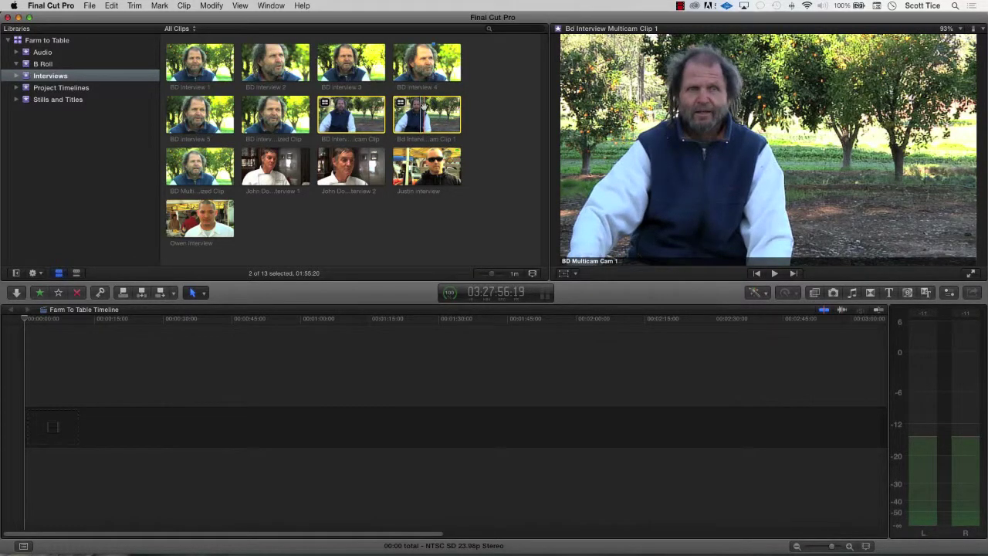
right_click(423, 105)
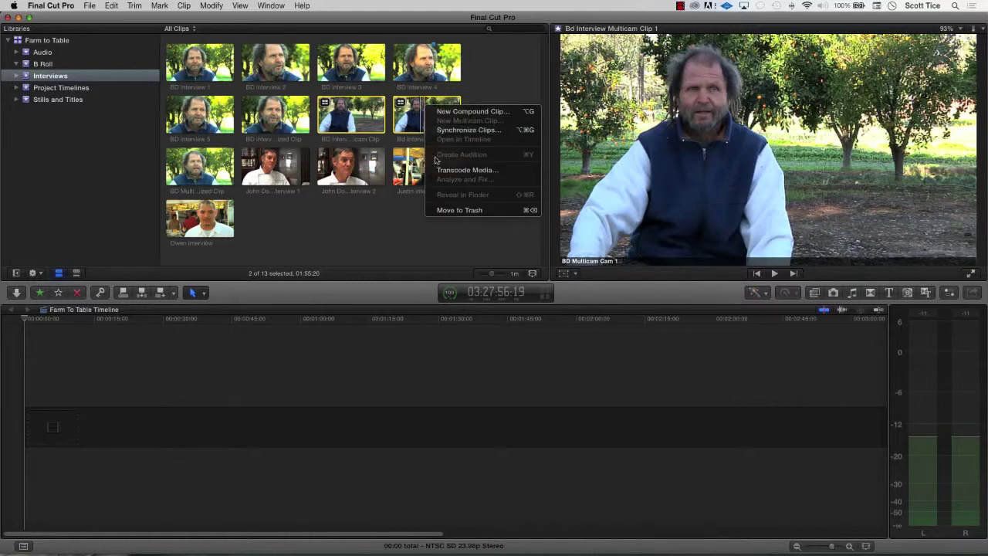
left_click(455, 210)
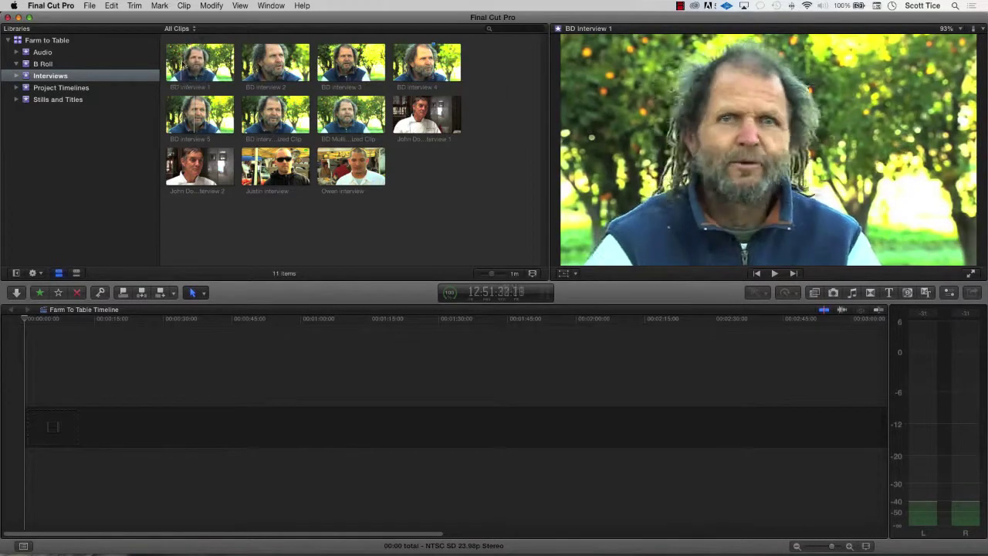
Step: Play the beginning of the BD Interview 1 clip to find a usable section
key("space")
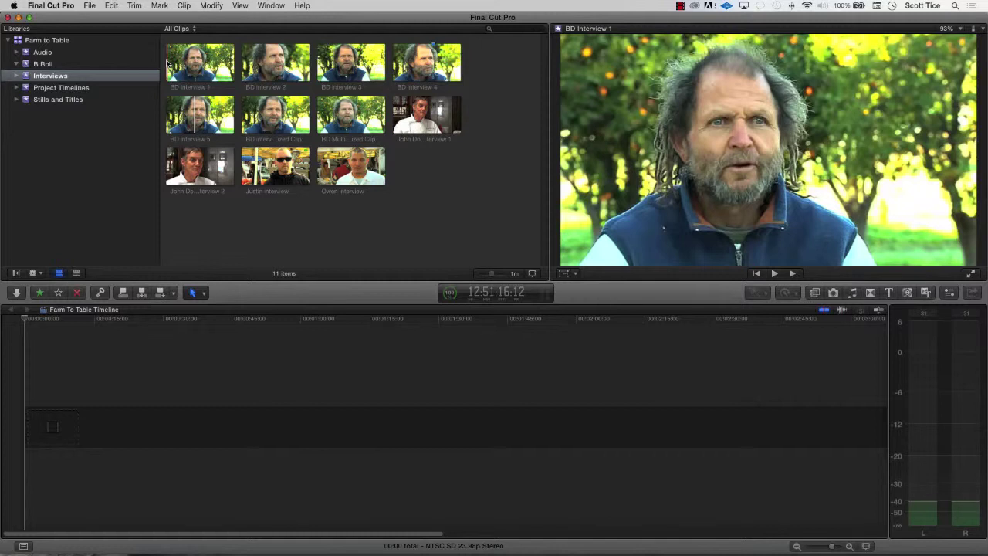
key("space")
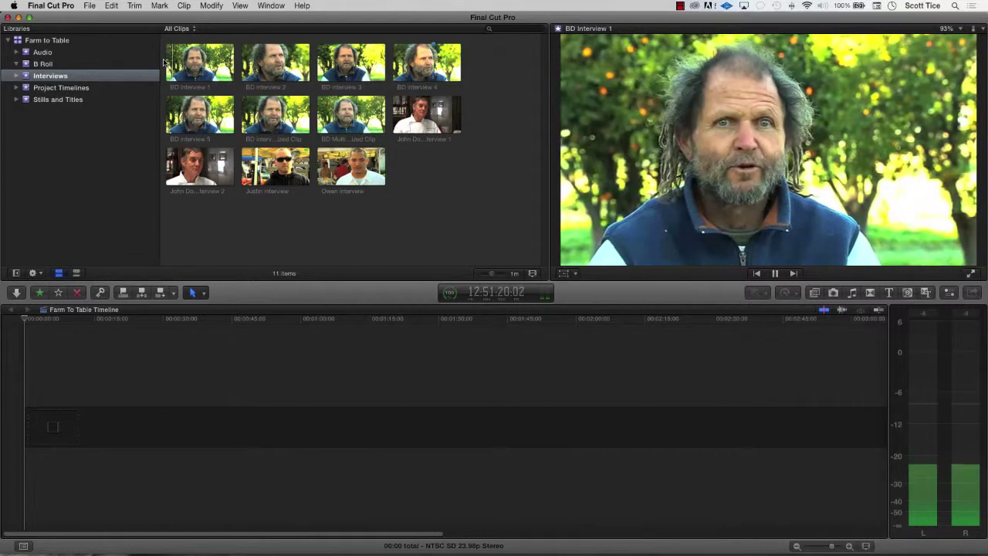
key("space")
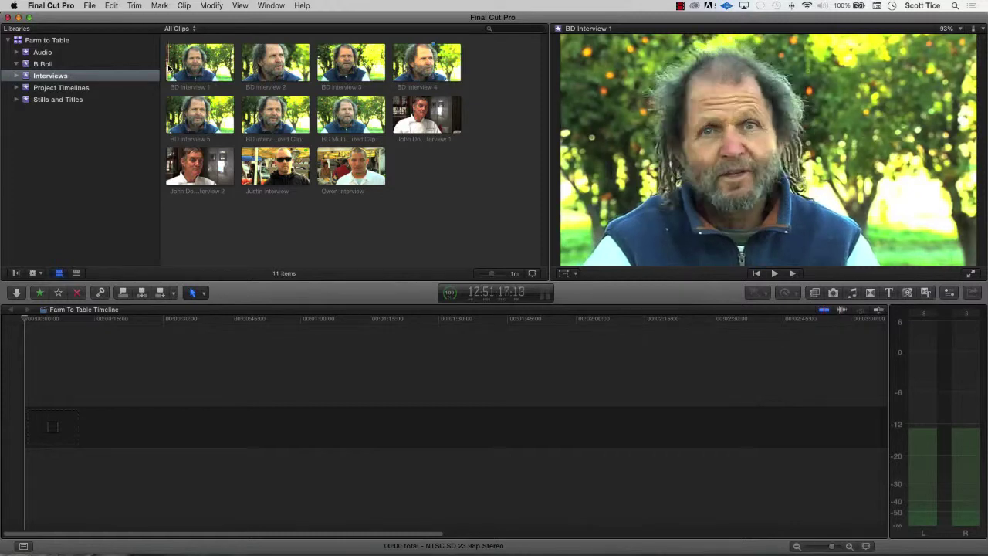
left_click(189, 87)
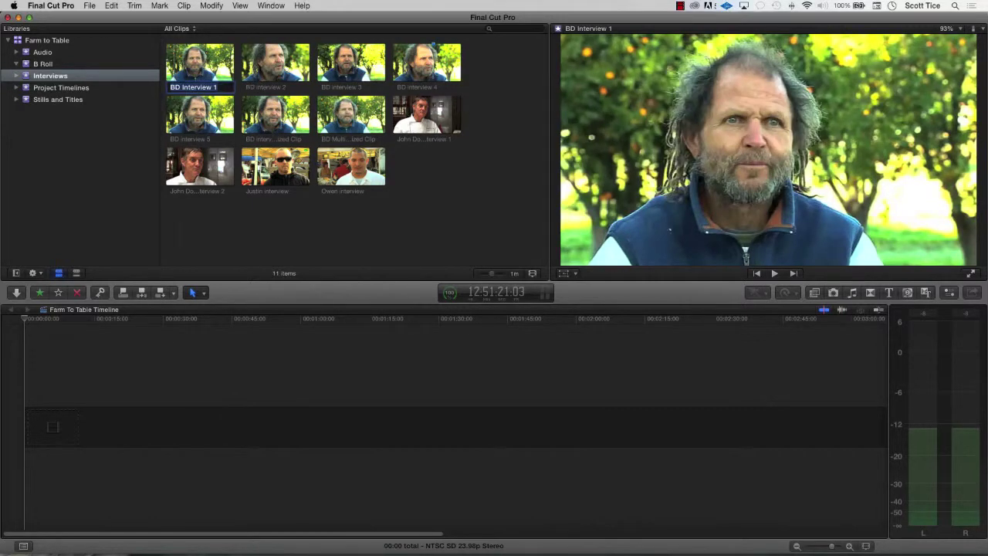
key("Tab")
key("Tab")
key("Tab")
key("Escape")
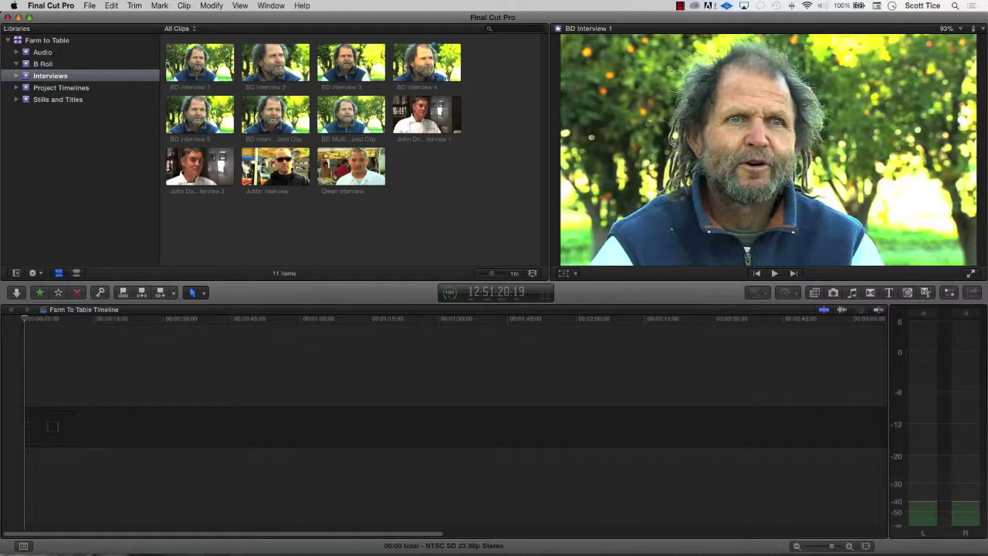
Step: Mark a range of about 21 seconds in BD Interview 1 and place it at the start of the Farm To Table Timeline
key("i")
key("o")
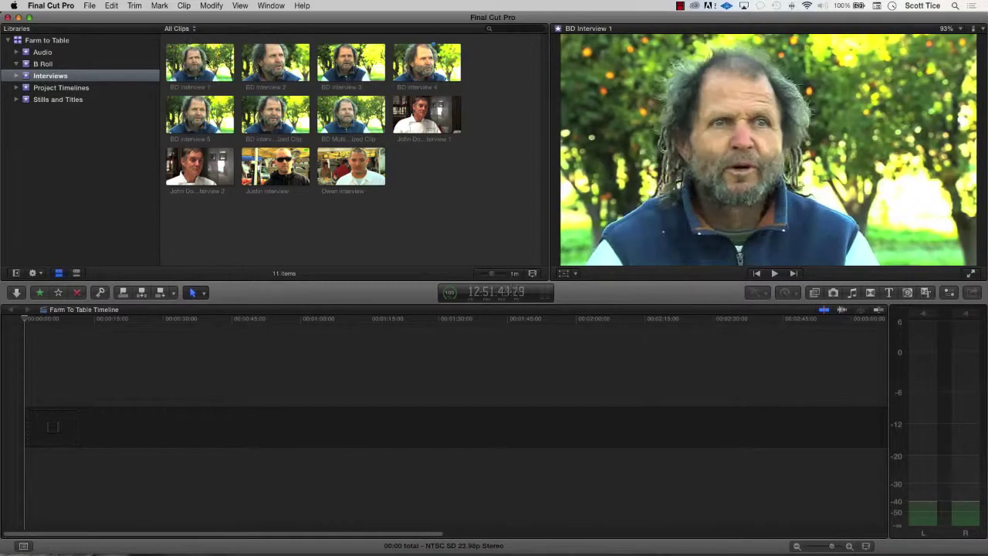
left_click(187, 63)
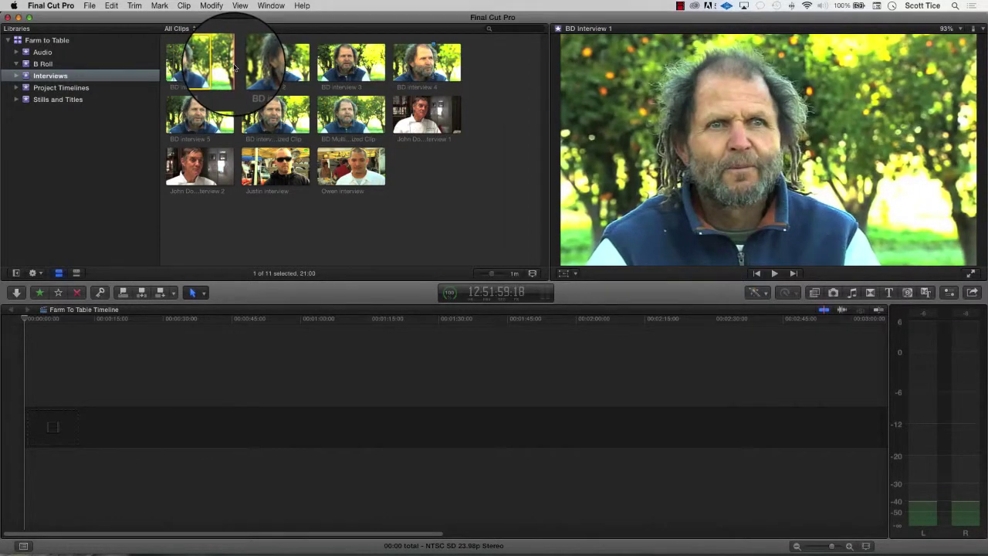
left_click_drag(205, 66, 62, 427)
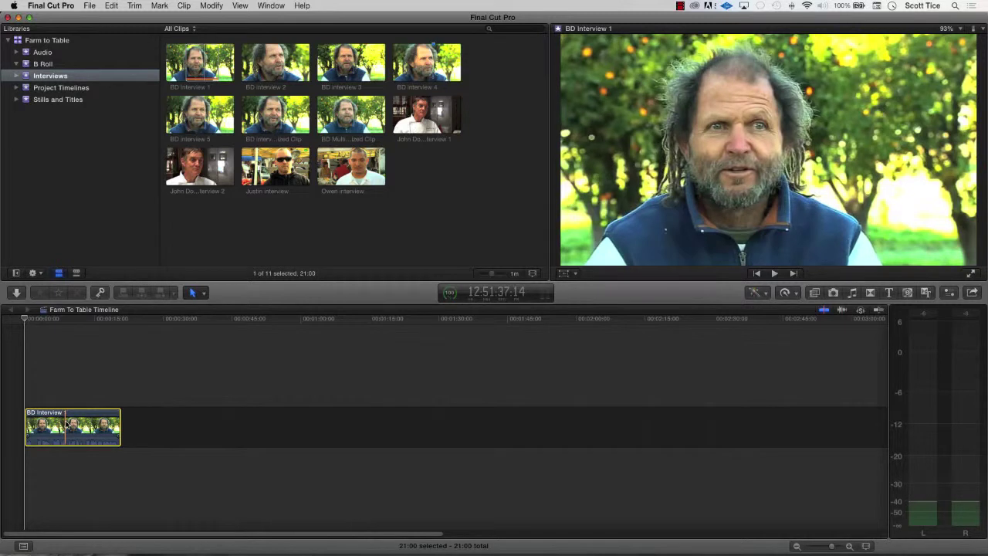
Step: Delete the BD Interview 1 clip from the Farm To Table Timeline and clear the range selection on its source clip
left_click(67, 423)
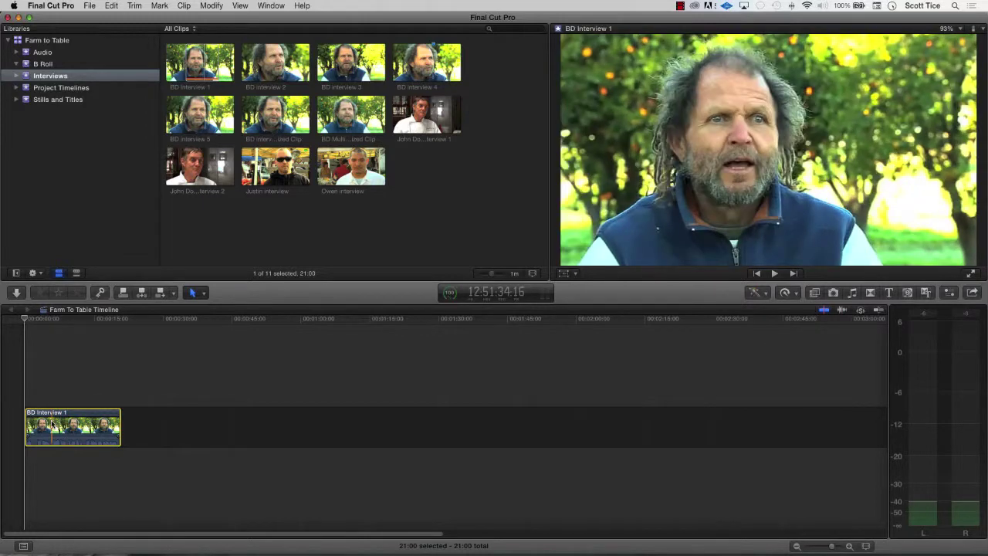
key("Delete")
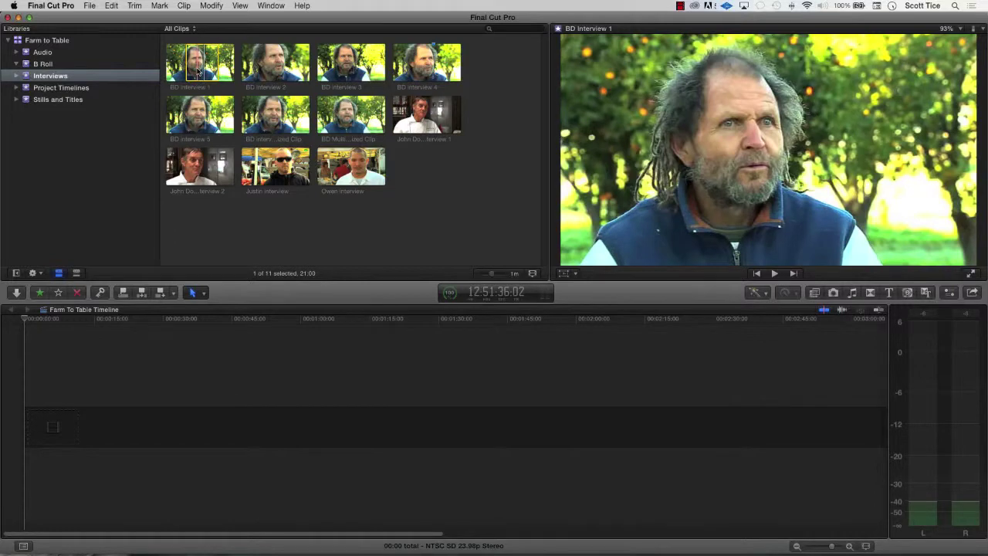
key("super+shift+a")
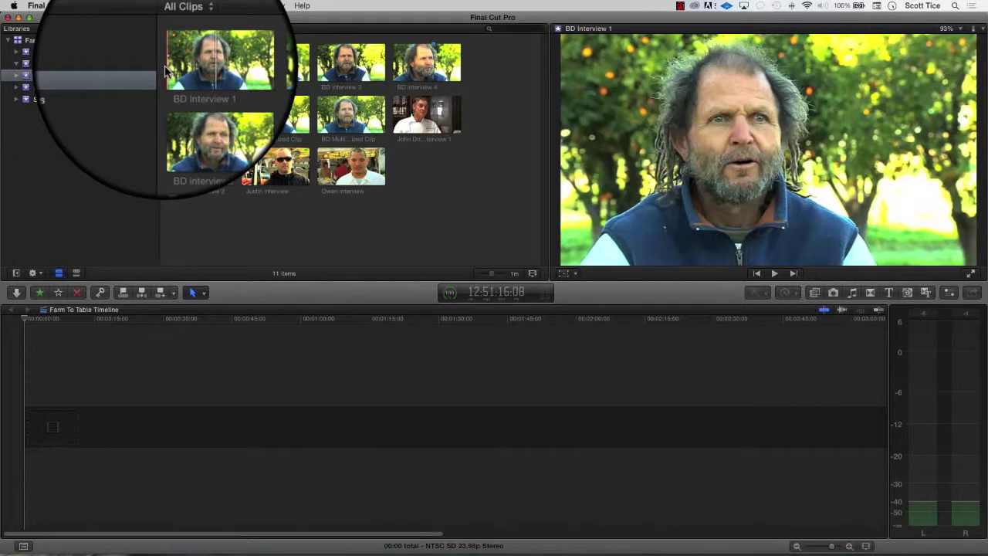
Step: Play BD Interview 1 from its opening and mark a range of about 40 seconds covering the usable answer
key("space")
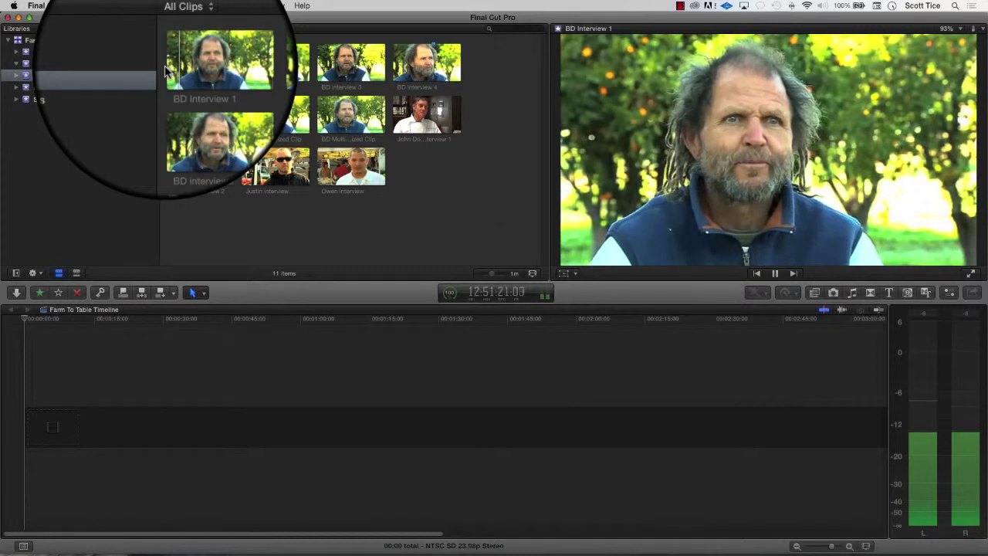
key("space")
key("Home")
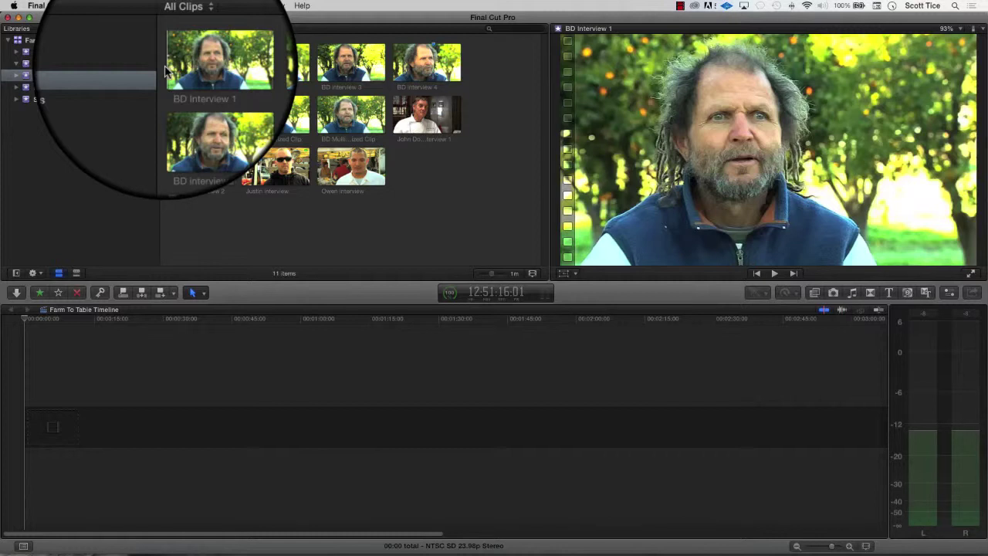
key("space")
left_click(167, 69)
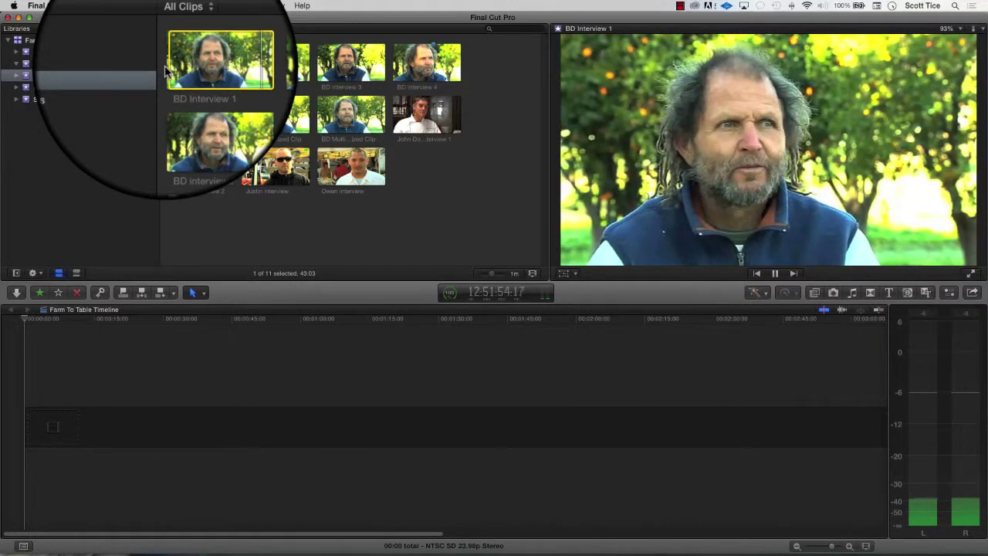
key("space")
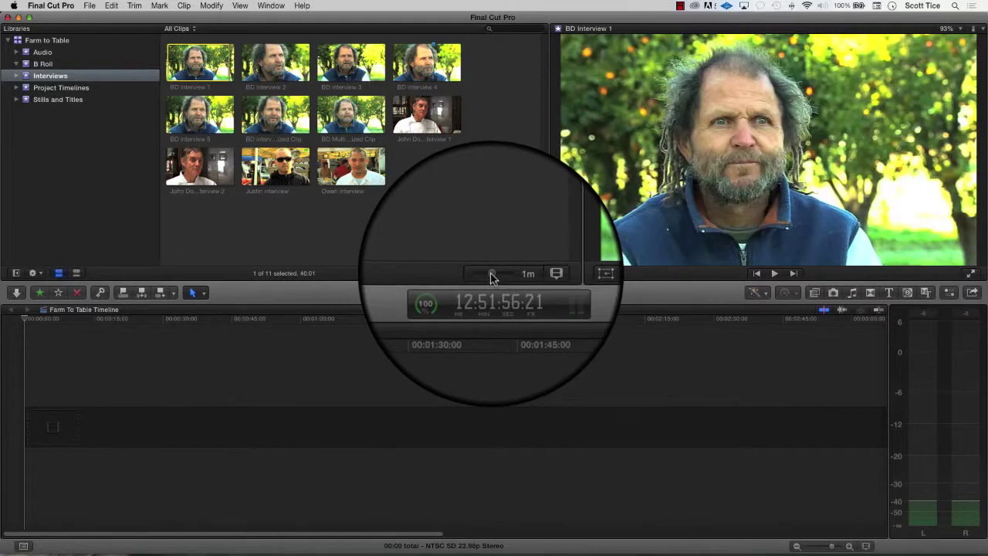
Step: Show the clip filmstrips at 30 seconds per thumbnail and mark a range of about 32 seconds from near the start of BD interview 2
left_click_drag(491, 273, 496, 276)
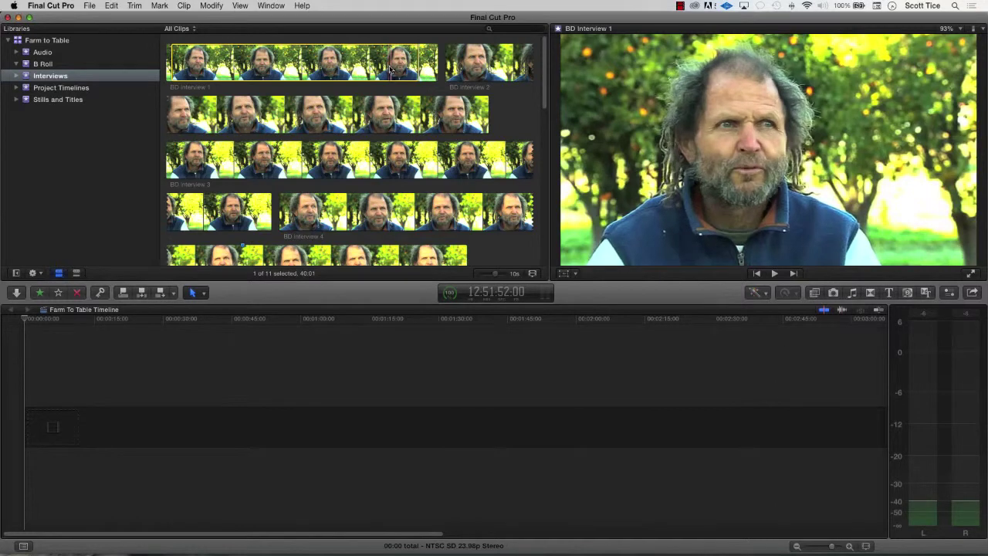
left_click_drag(496, 276, 495, 275)
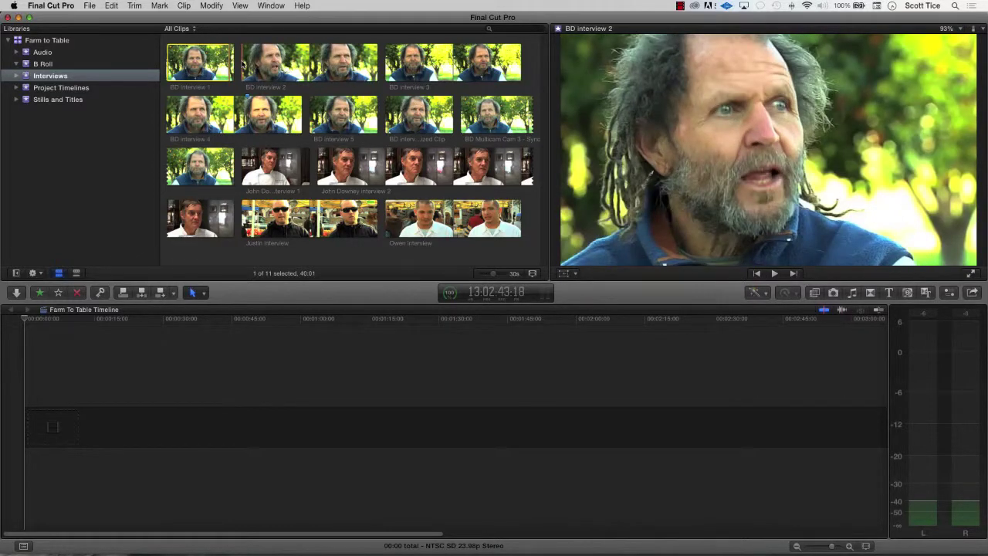
key("space")
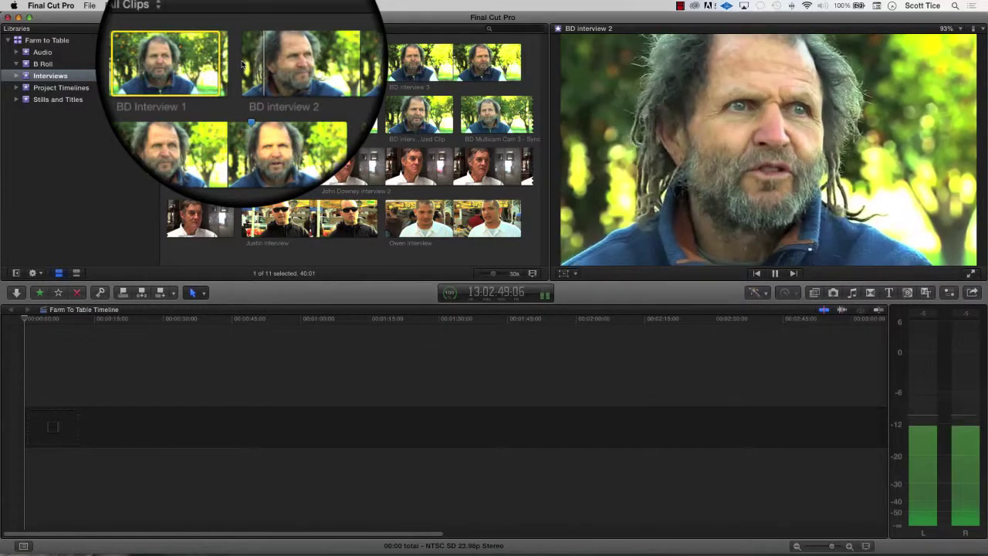
key("space")
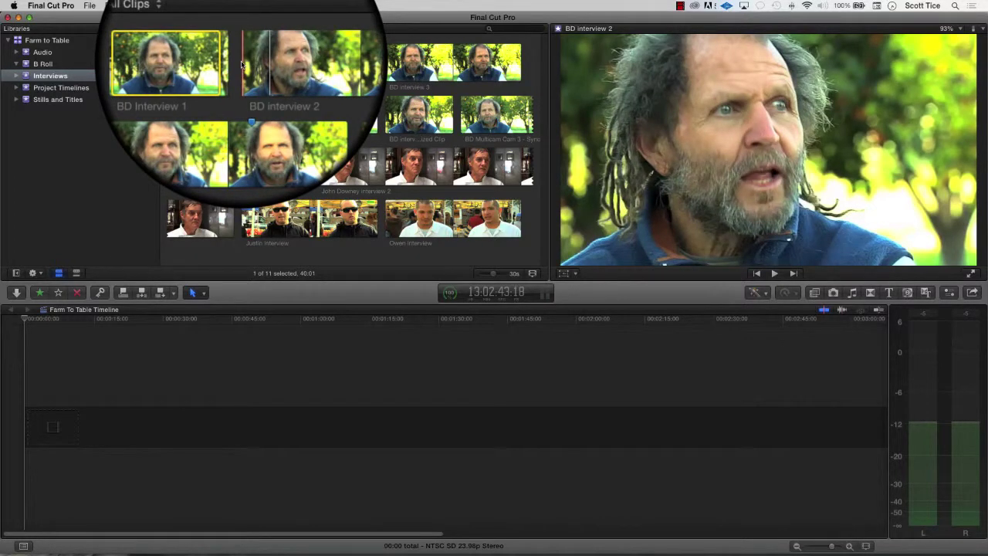
left_click(241, 65)
key("space")
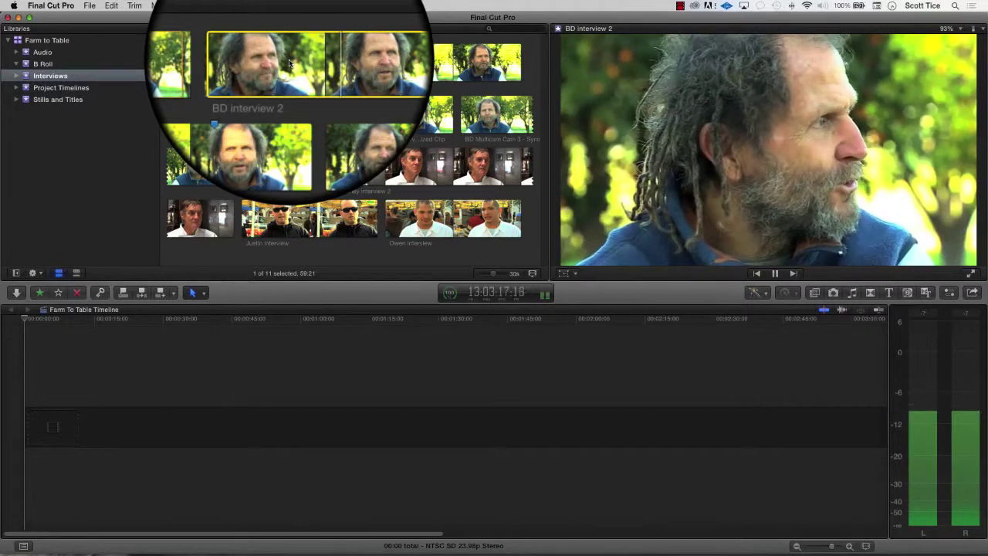
key("space")
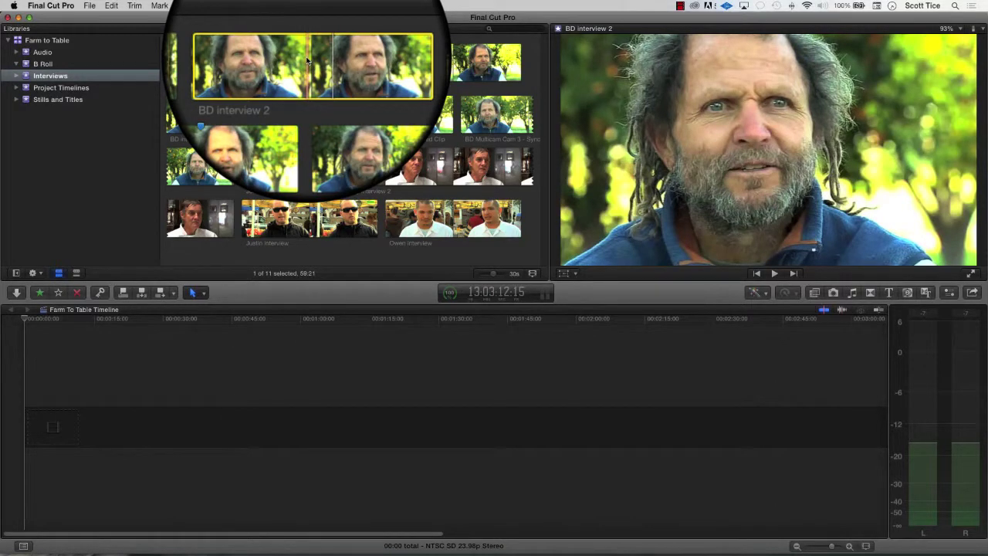
key("space")
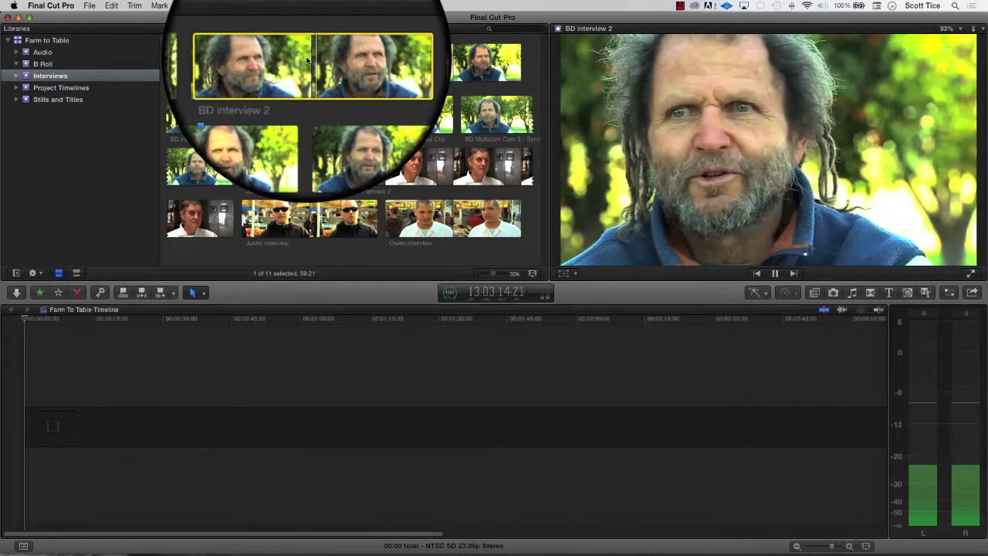
key("space")
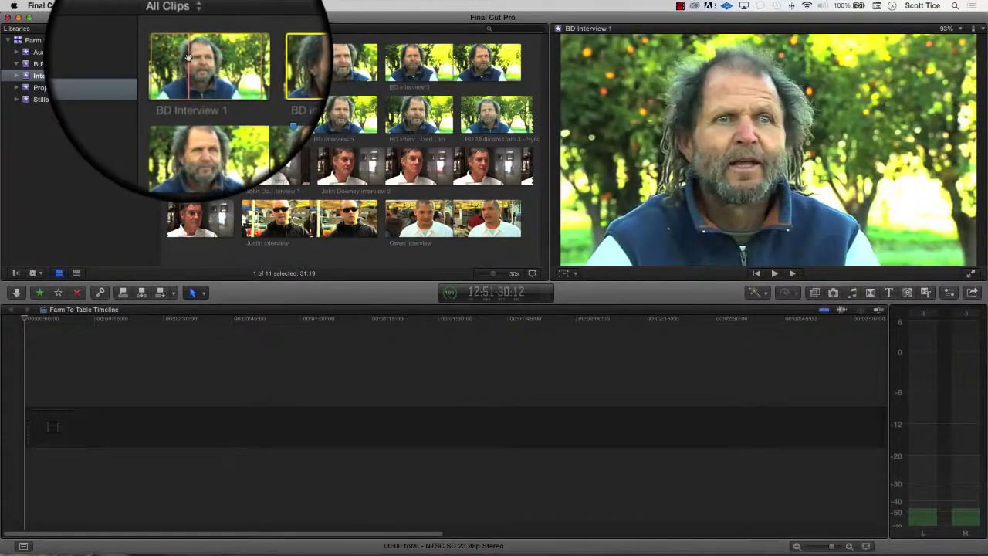
Step: Mark the selected ranges of BD Interview 1 and BD interview 2 as favorites, leaving no clip selected
left_click(188, 58)
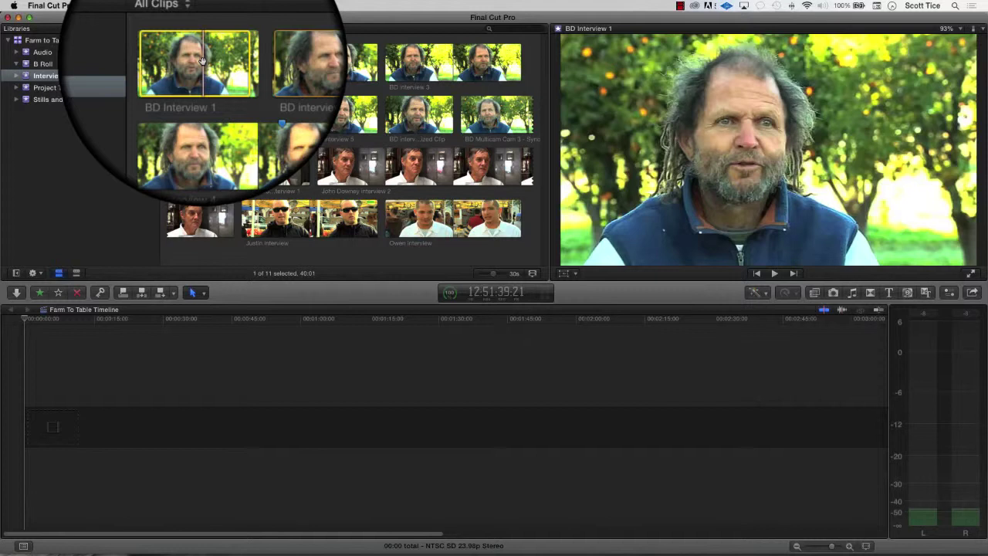
key("f")
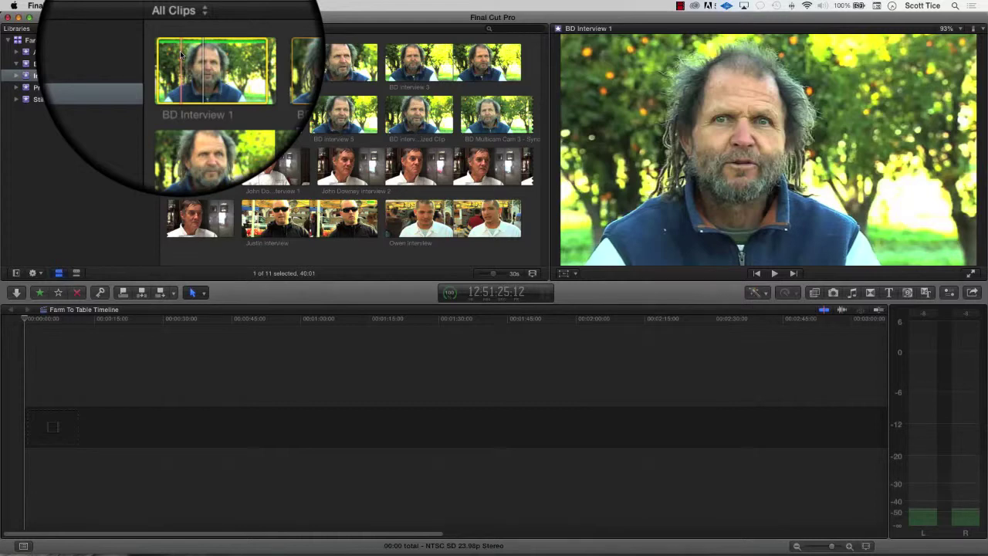
left_click(274, 68)
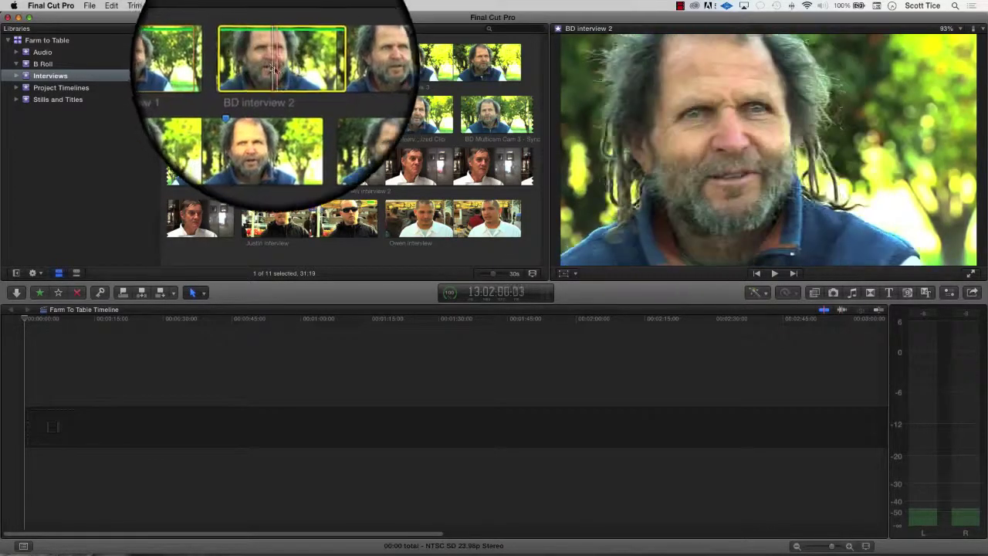
key("super+shift+a")
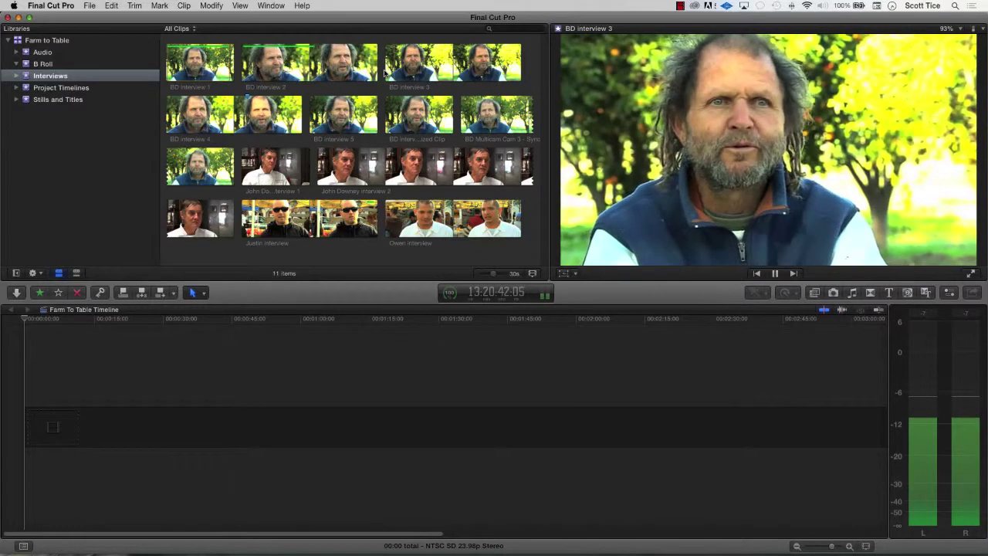
Step: Play BD interview 3 and mark a range of about 33 seconds from near its start as a favorite
key("space")
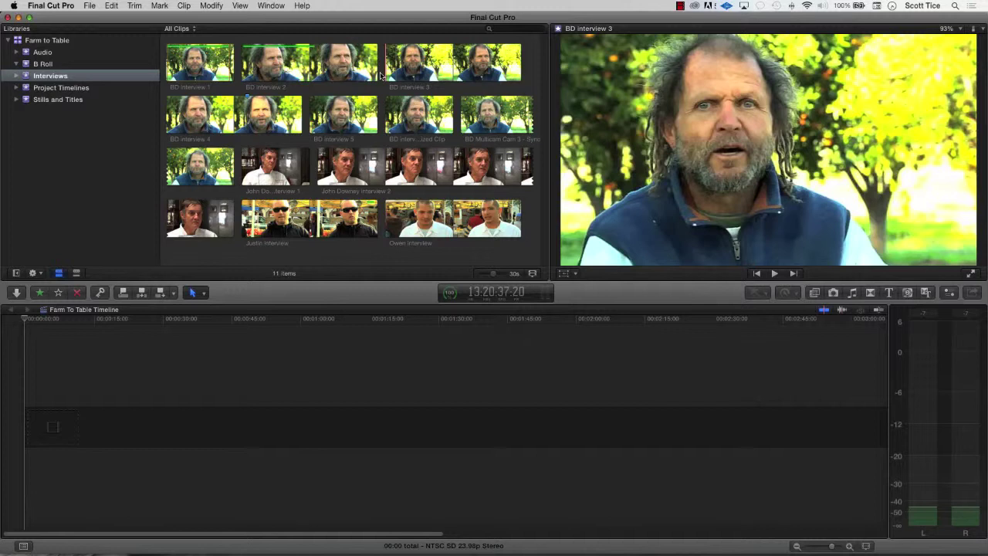
left_click(382, 75)
key("space")
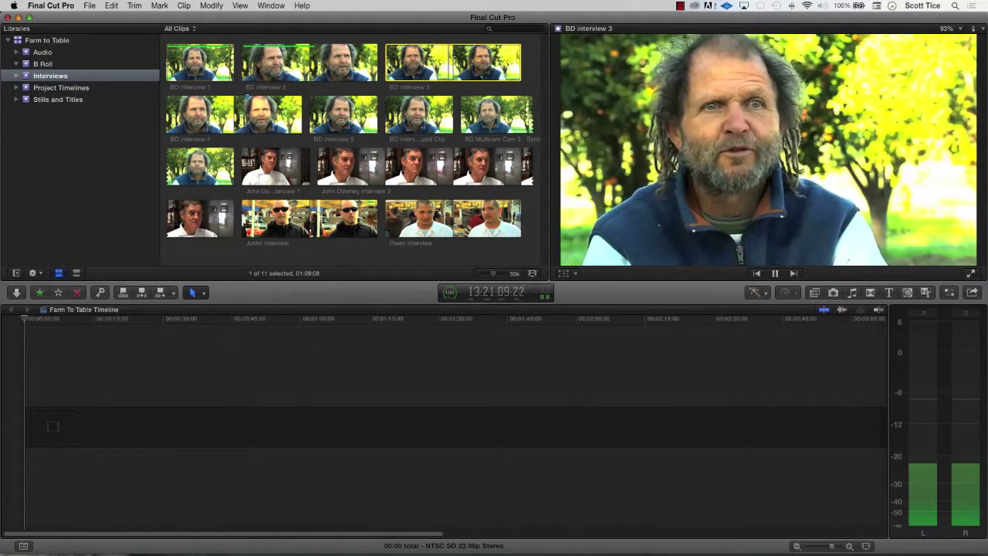
key("space")
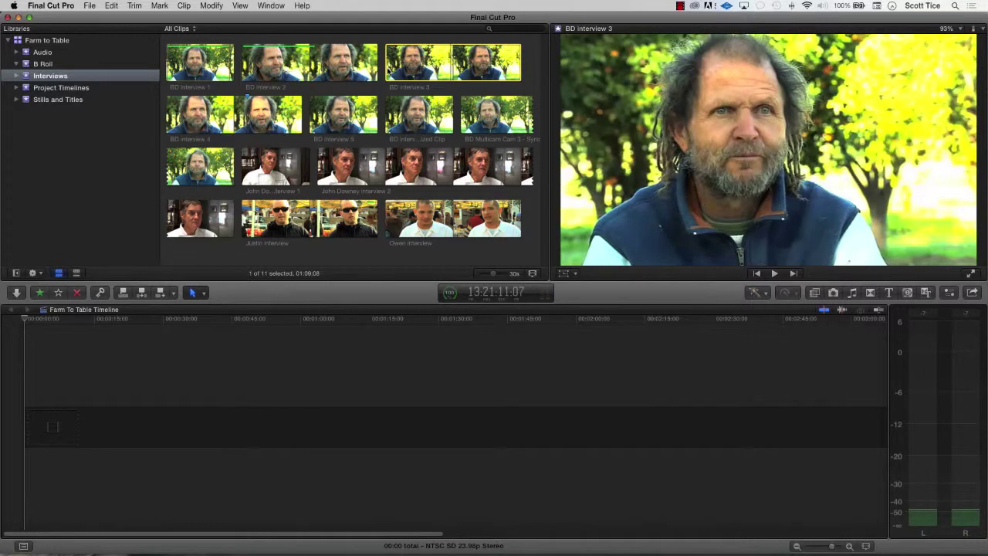
key("o")
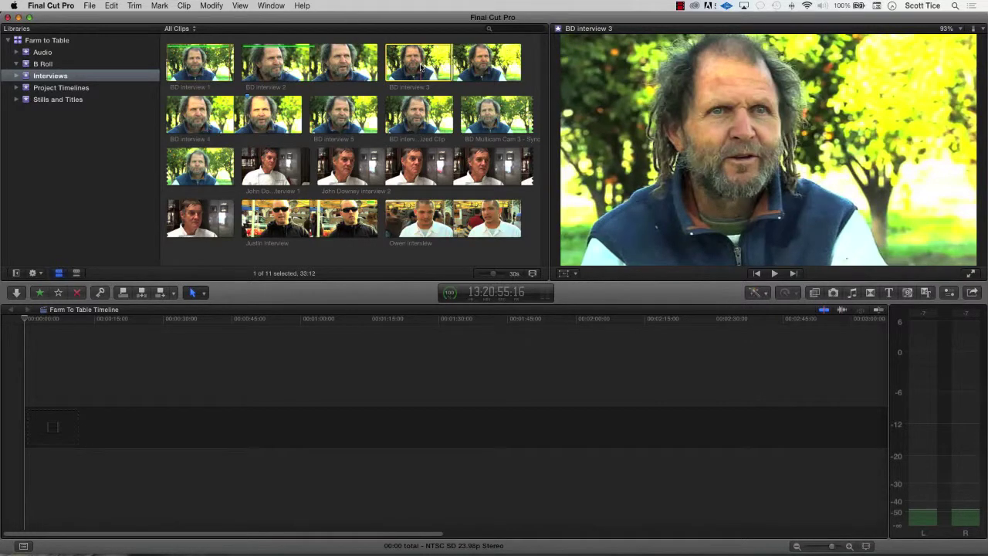
key("shift+i")
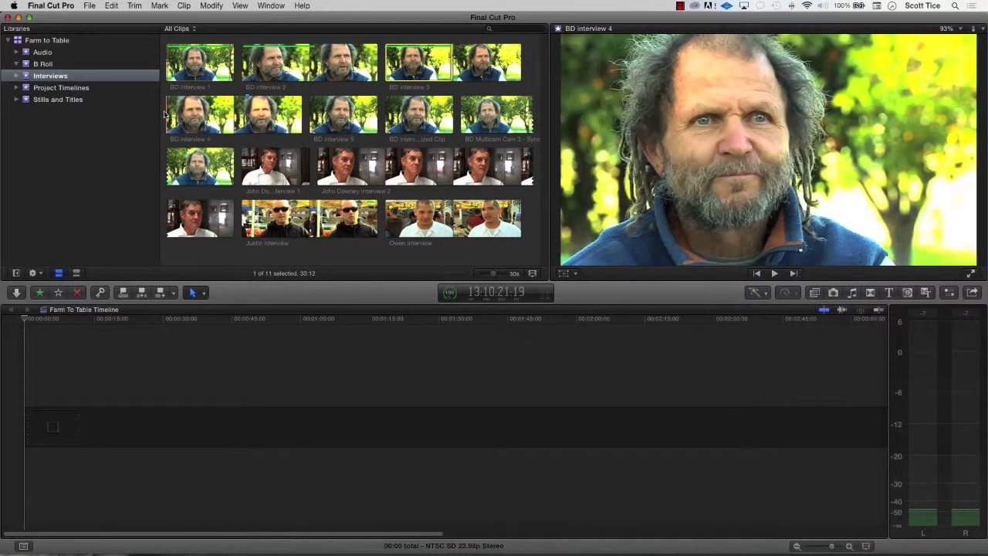
Step: Play the opening of BD interview 4 back and forth to find where the usable answer starts
key("space")
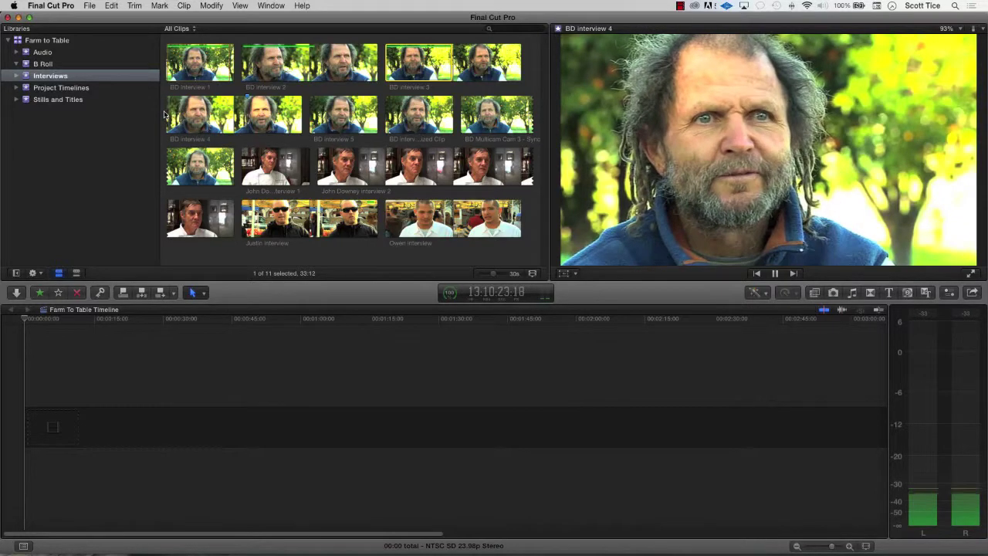
key("space")
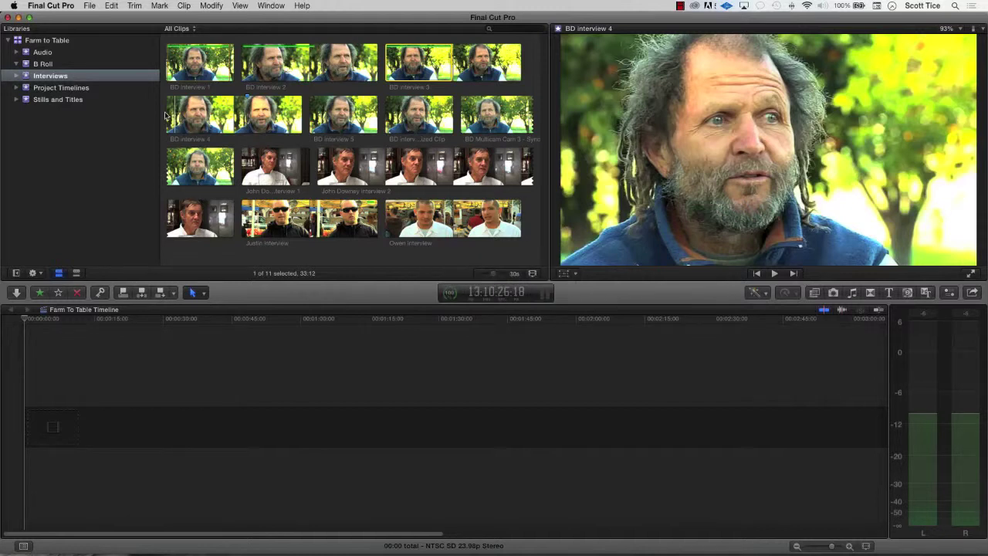
key("j")
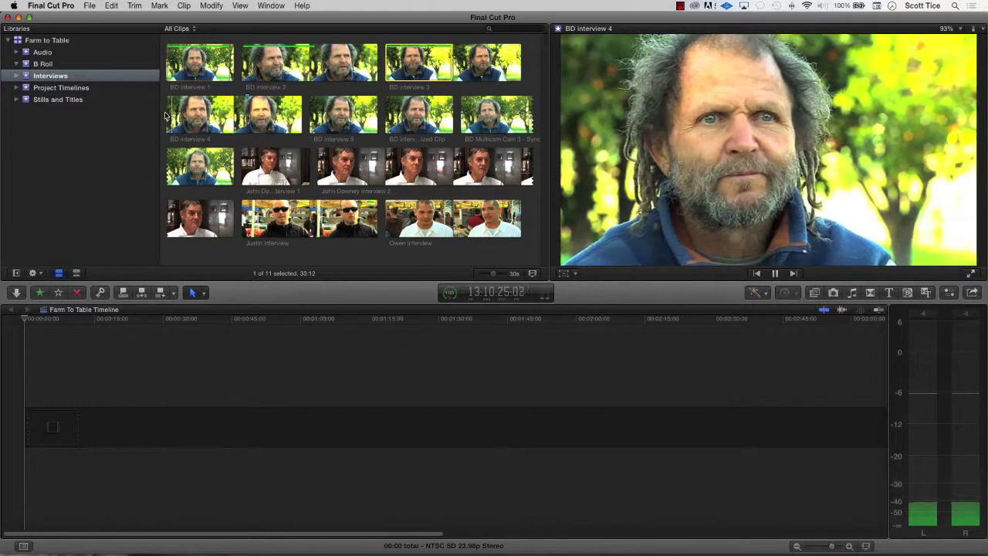
key("k")
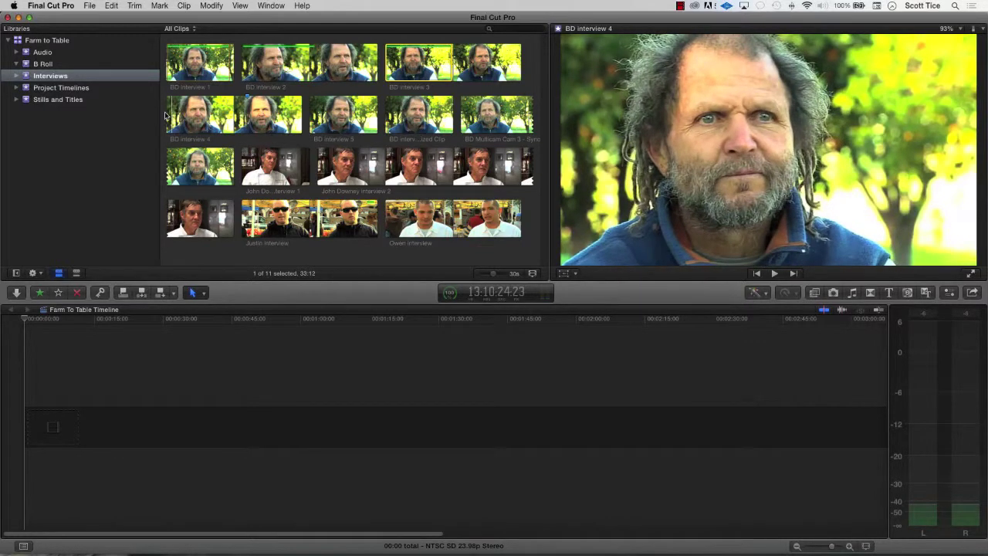
key("l")
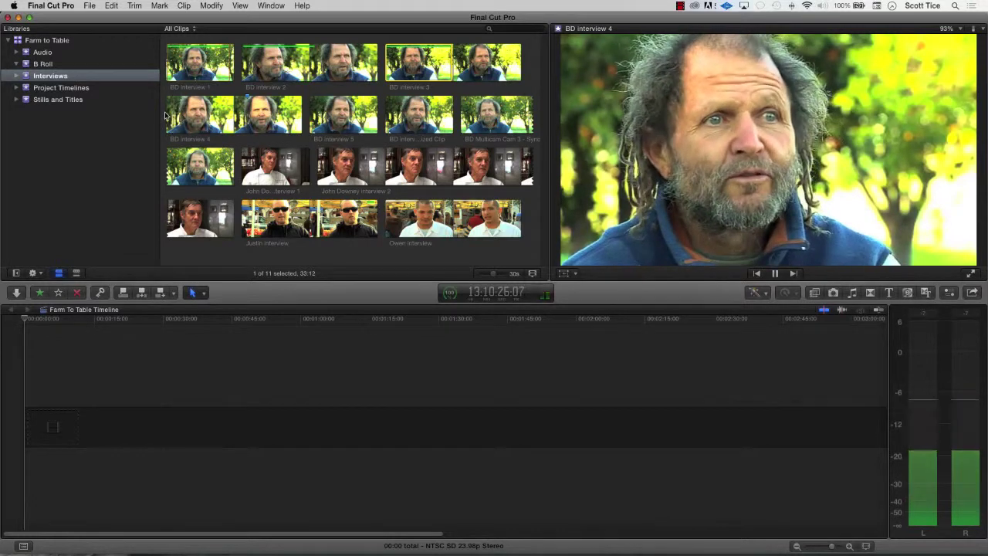
key("k")
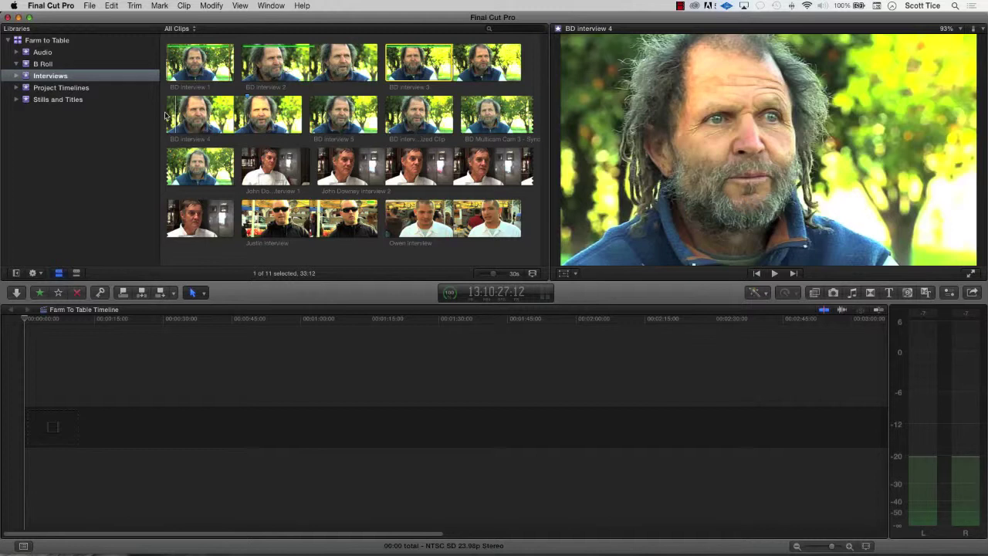
key("space")
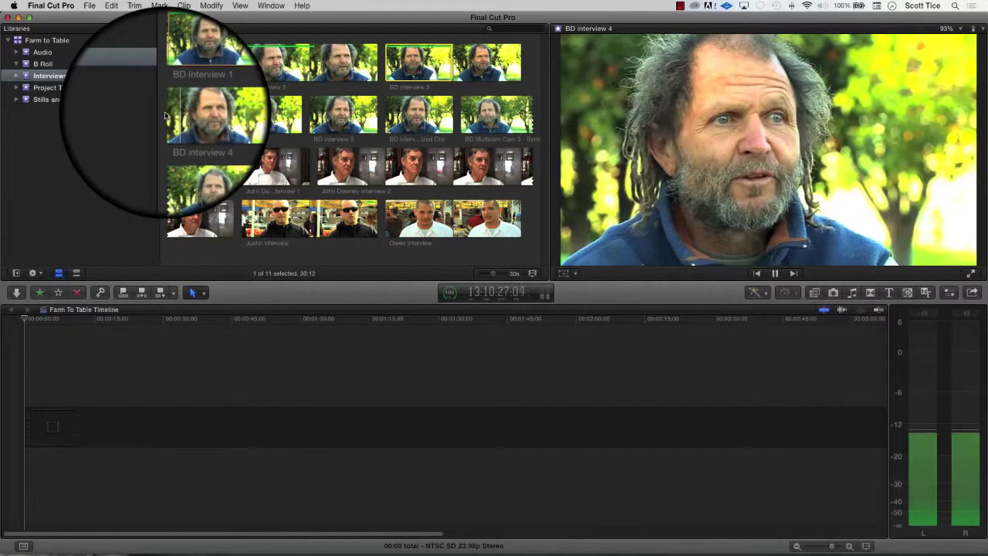
key("space")
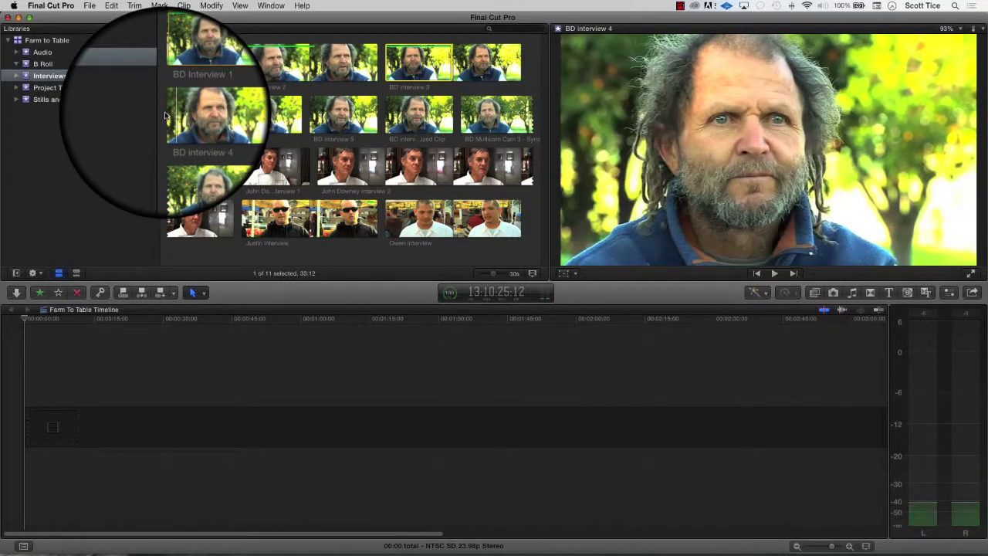
Step: Play BD interview 4 and mark a range of about 34 seconds from near its start as a favorite
key("space")
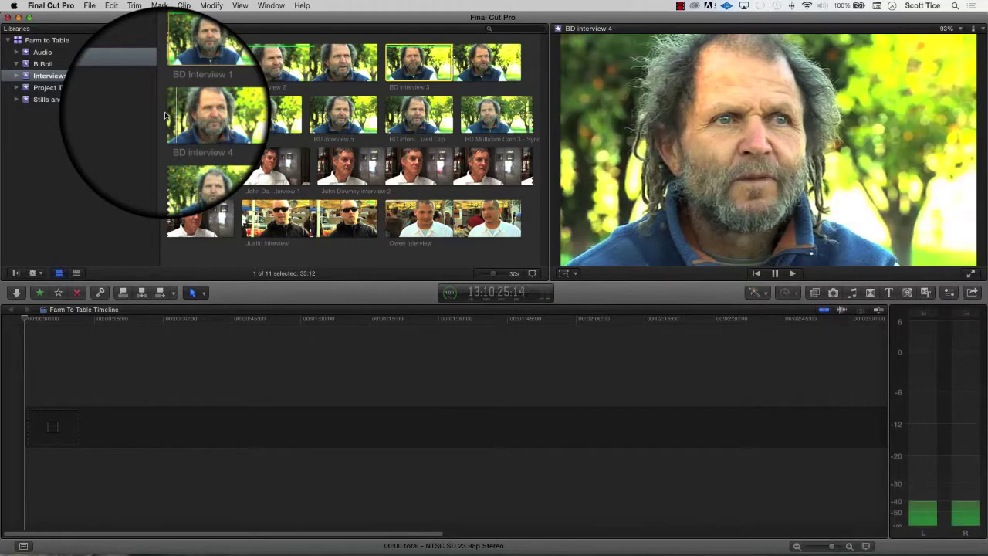
left_click(165, 115)
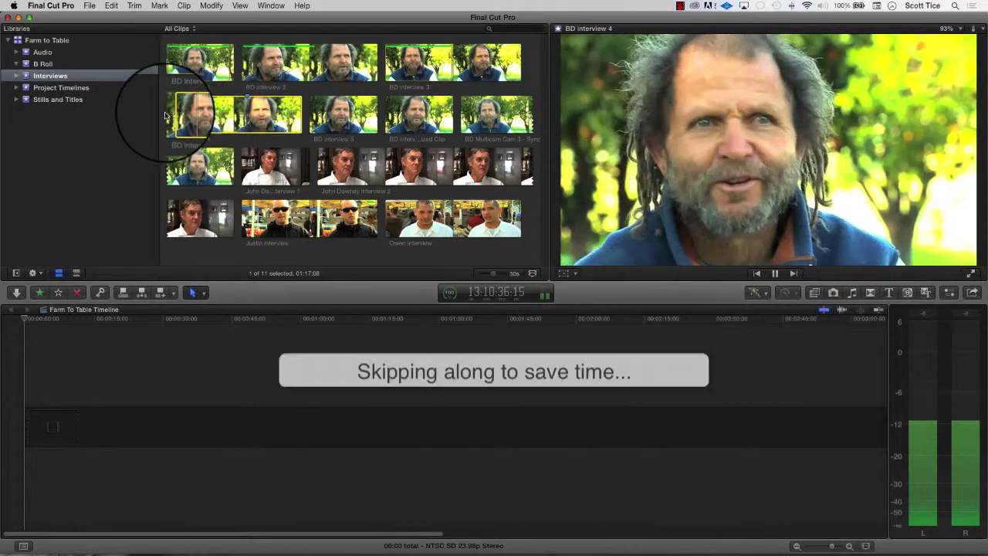
key("space")
key("space")
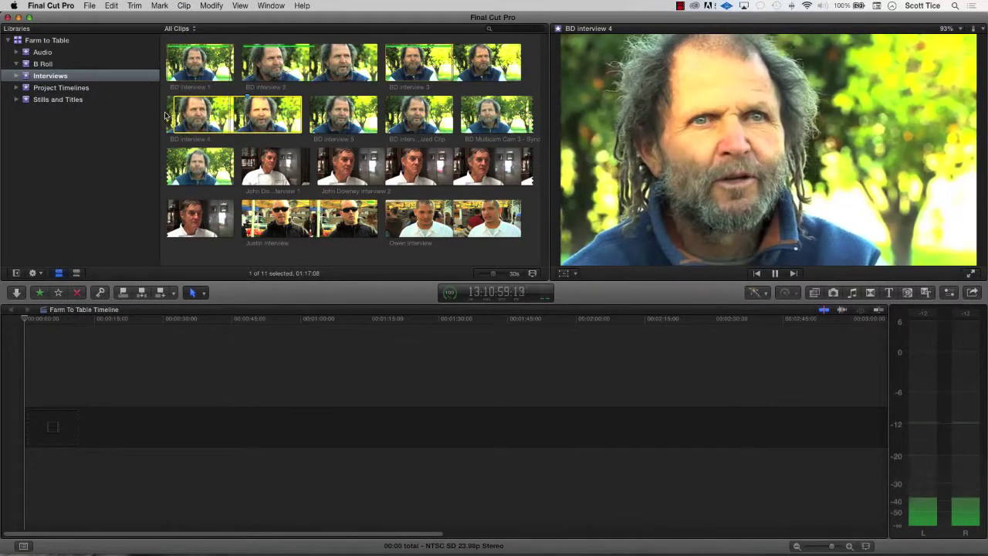
key("space")
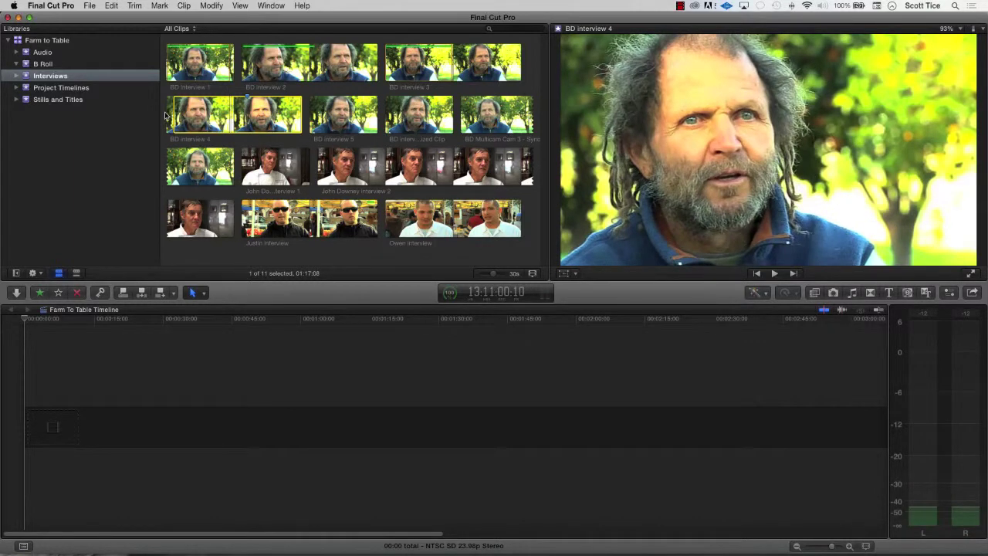
key("o")
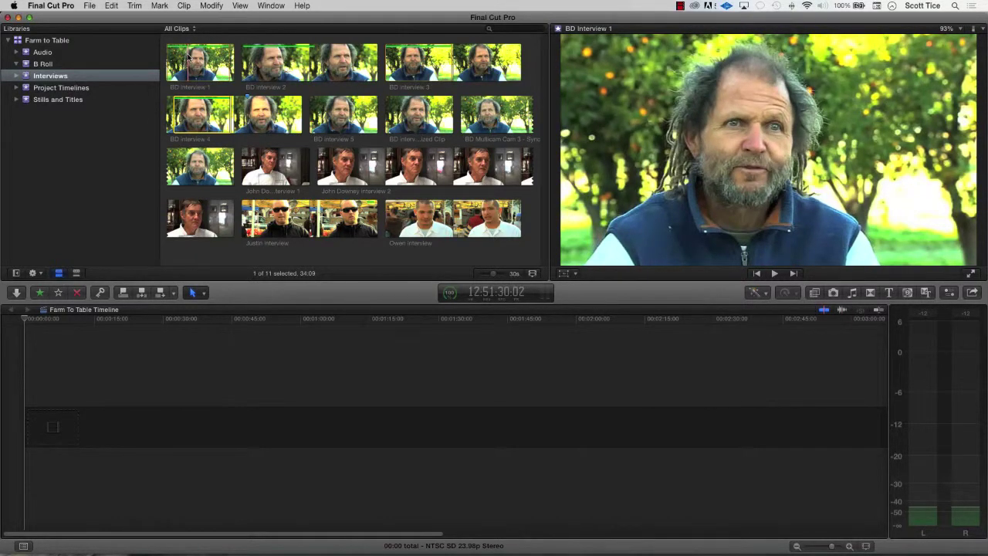
Step: Check the favorite ranges of BD Interview 1, BD interview 3 and BD interview 4, and filter the browser to Favorites
left_click(188, 58)
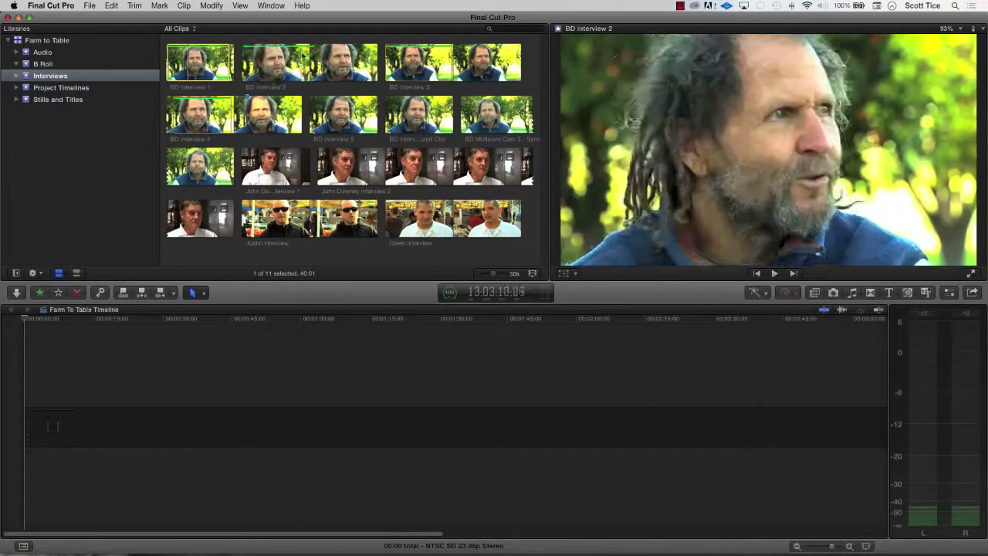
left_click(421, 54)
left_click(194, 114)
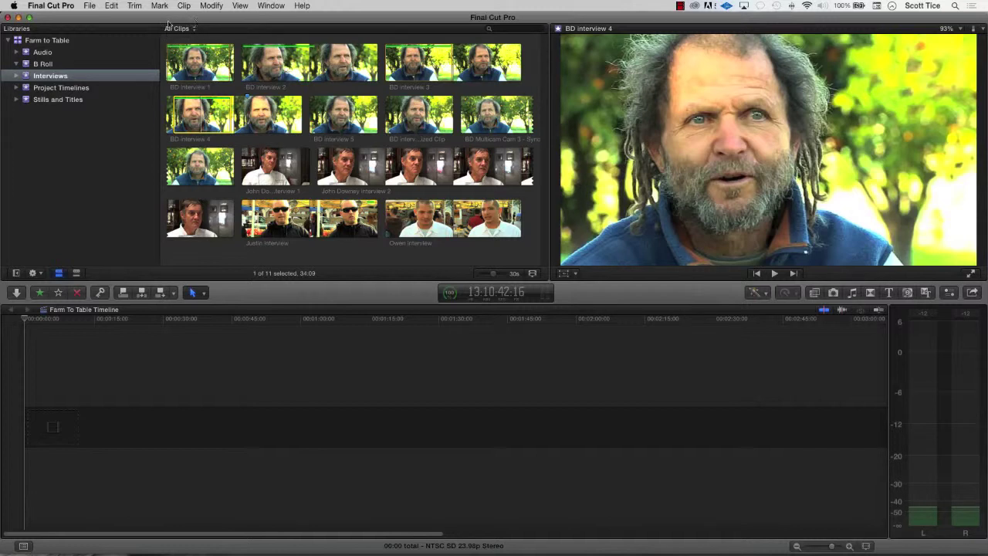
left_click(176, 29)
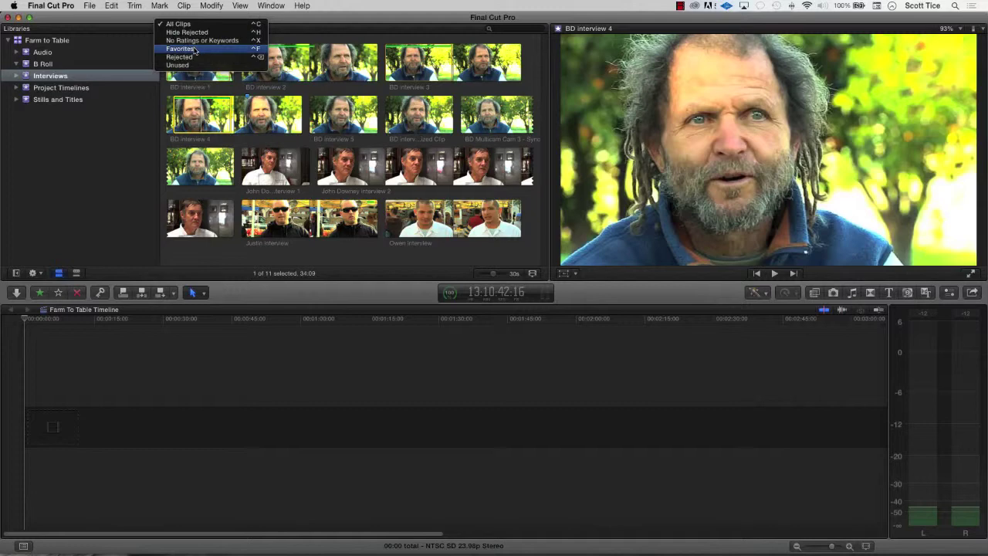
left_click(194, 50)
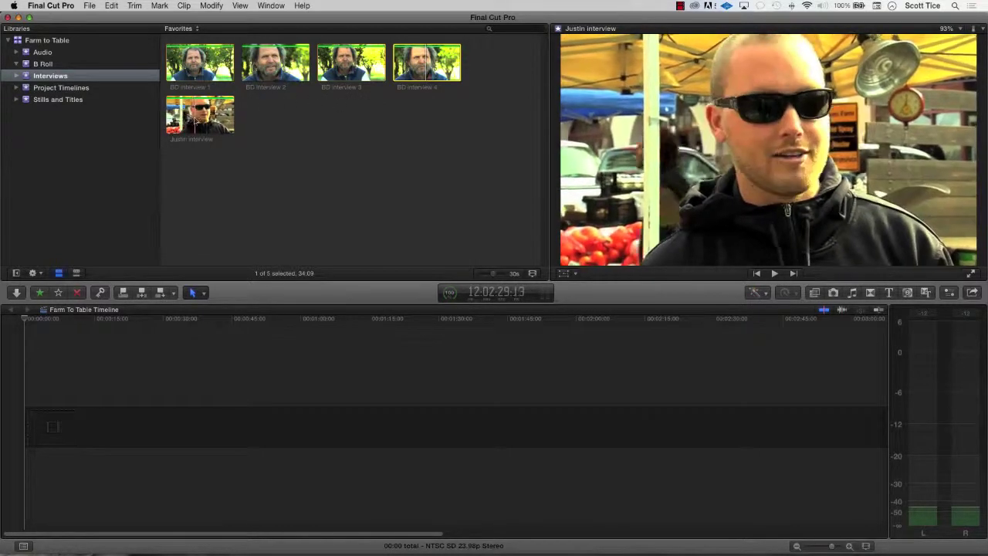
Step: Show all clips again and remove the favorite rating from the market interview of the man in sunglasses
left_click(180, 29)
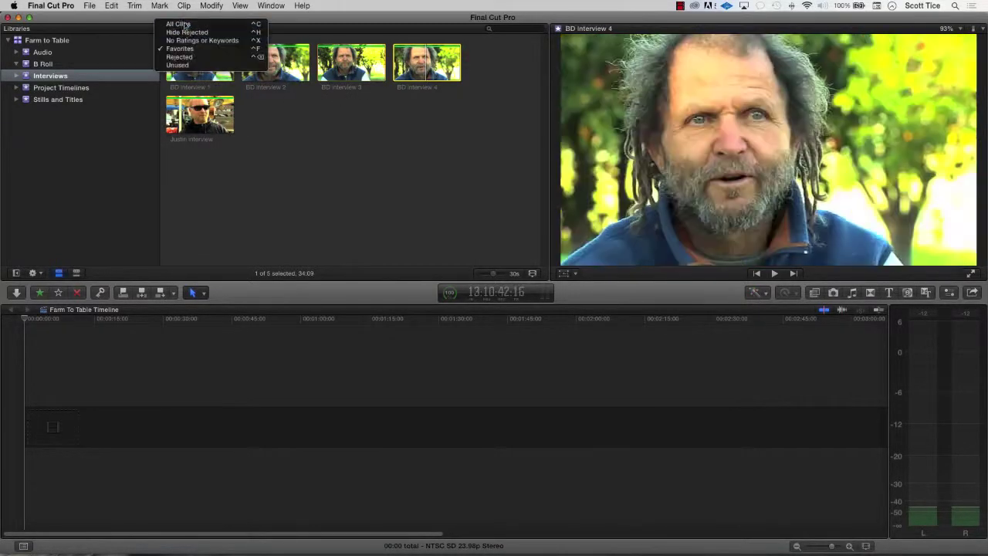
left_click(178, 25)
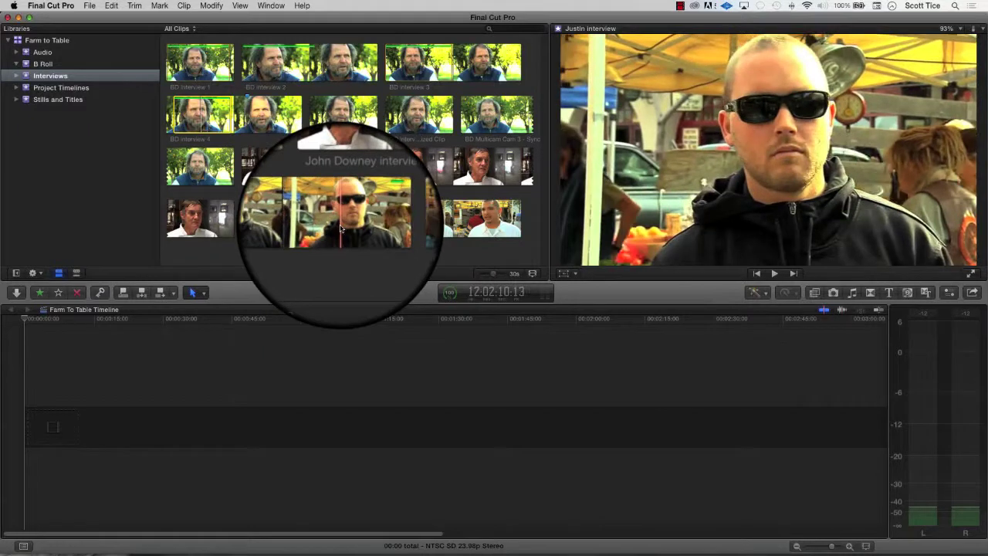
left_click(340, 227)
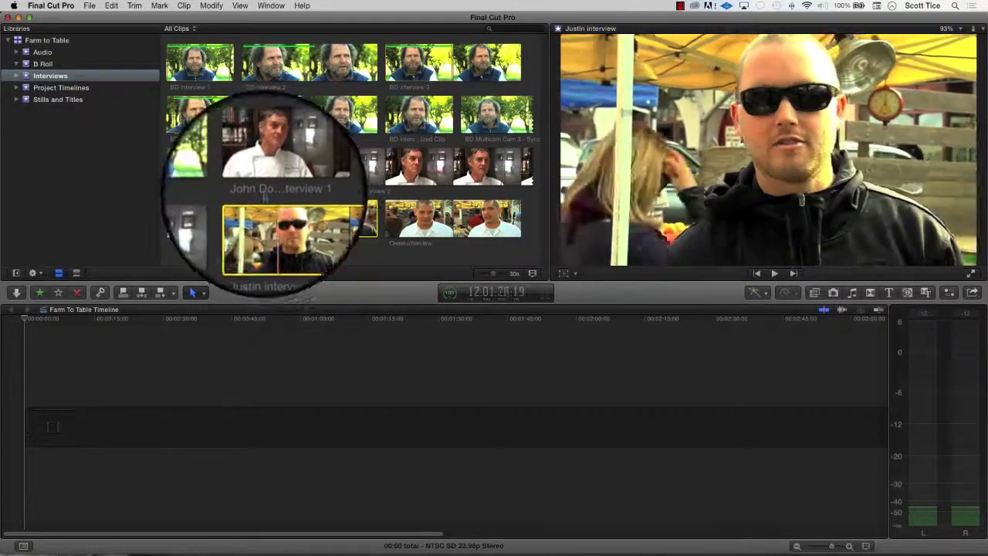
left_click(202, 116)
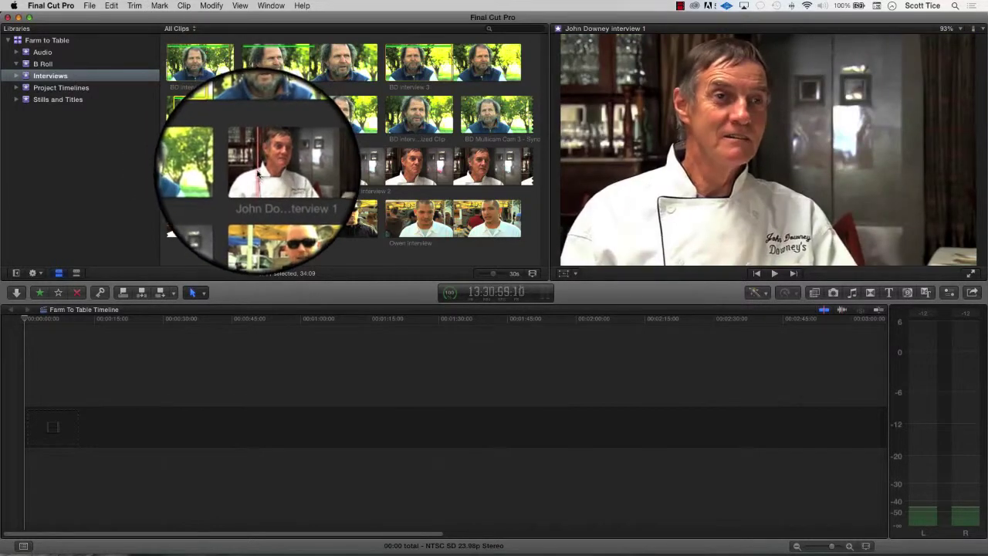
Step: Mark about 48 seconds of the first chef interview and the whole second chef interview as favorites, and filter the browser to Favorites
left_click(257, 173)
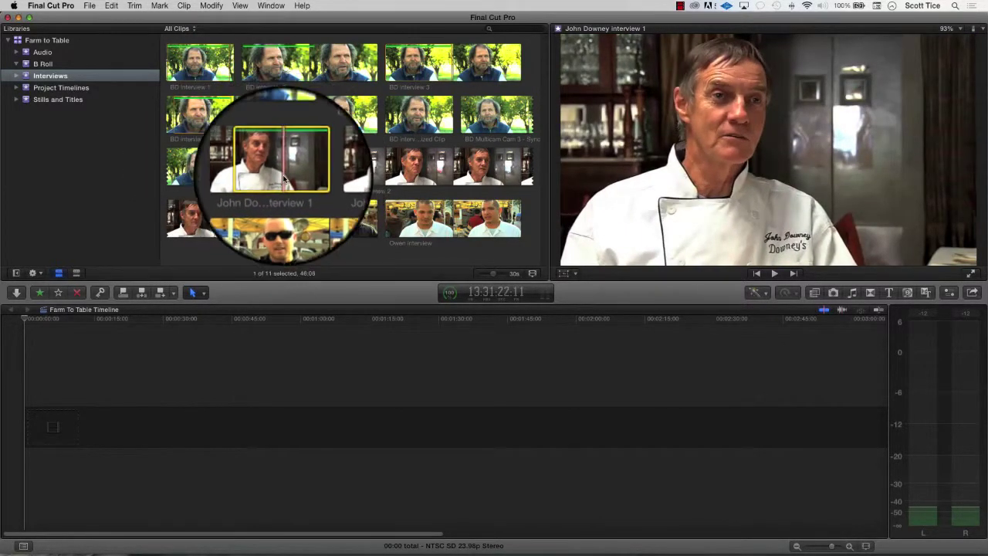
left_click(342, 176)
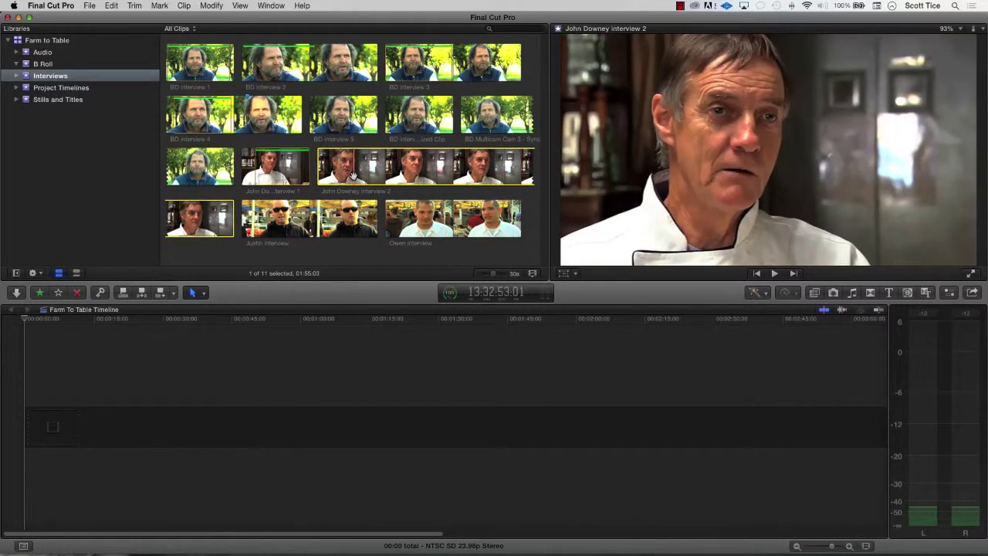
left_click(192, 31)
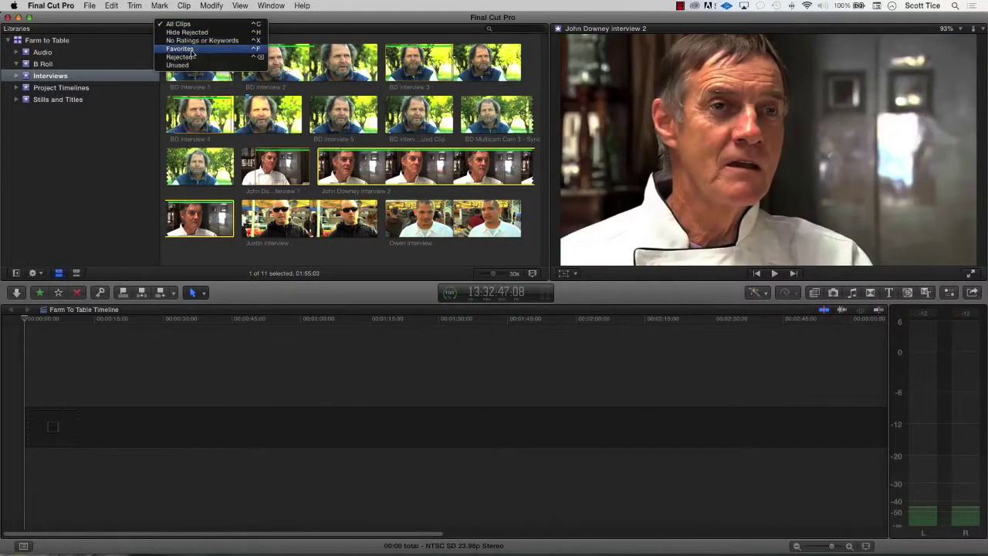
left_click(192, 50)
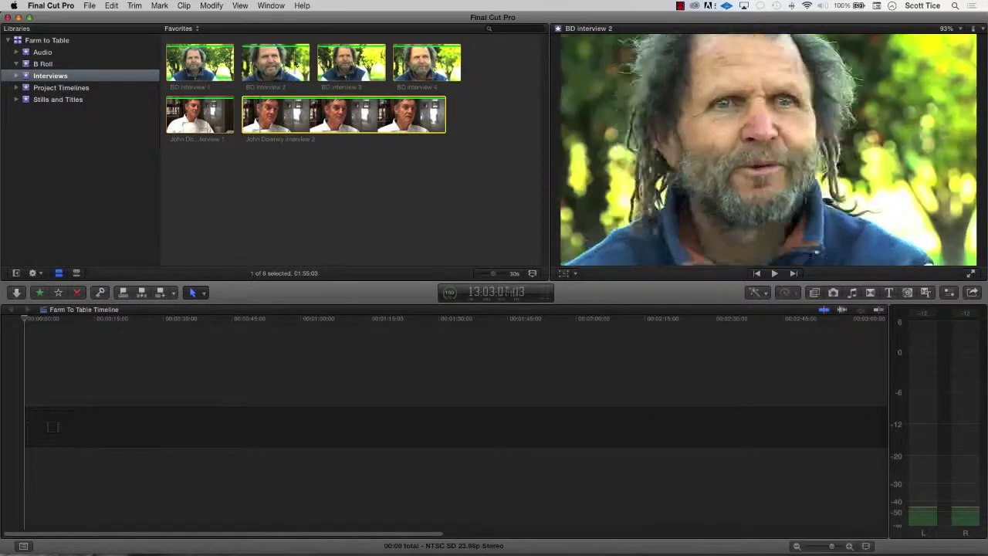
Step: Show all clips, select the BD interview 4 favorite range and expand the filmstrips to 10 seconds per thumbnail
left_click(189, 30)
left_click(179, 22)
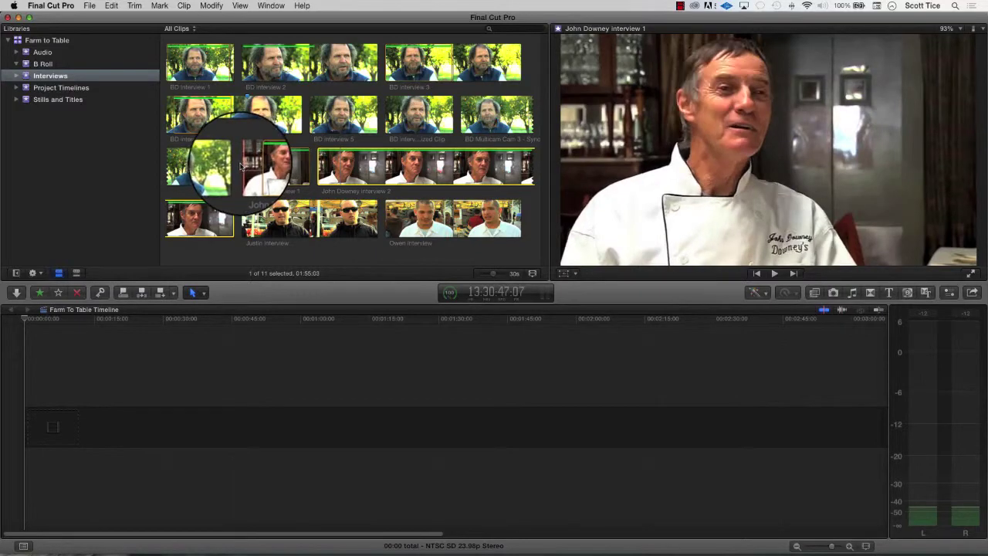
left_click(195, 117)
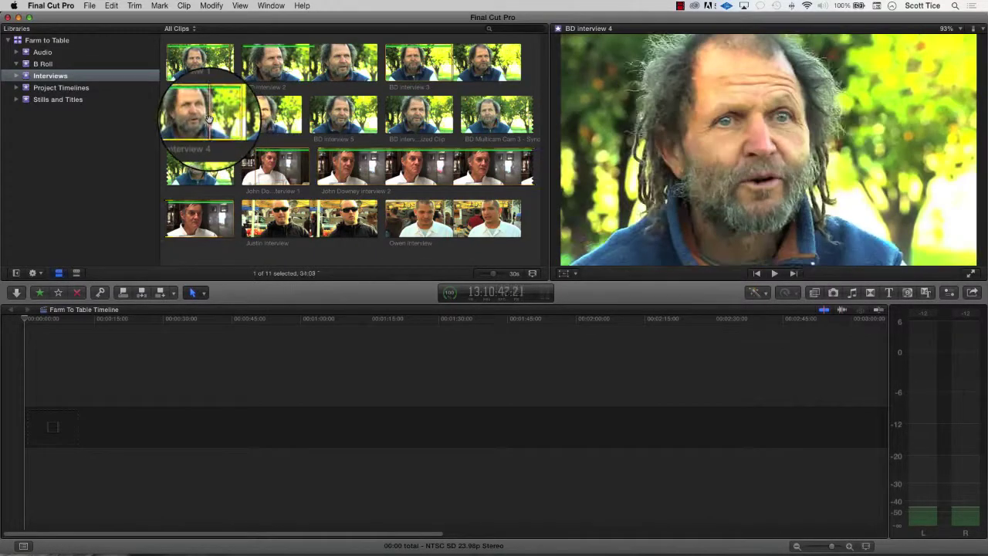
left_click(544, 326)
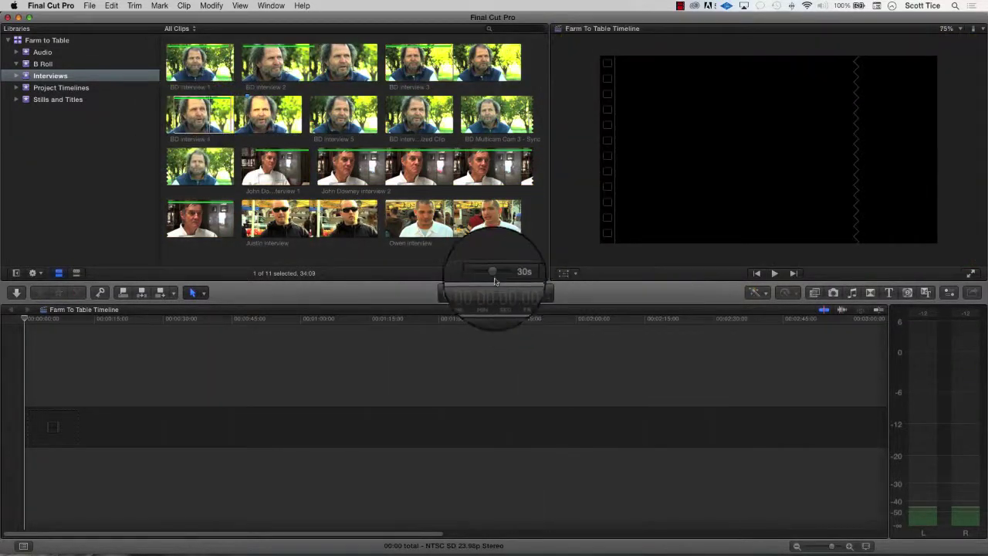
left_click_drag(496, 276, 500, 276)
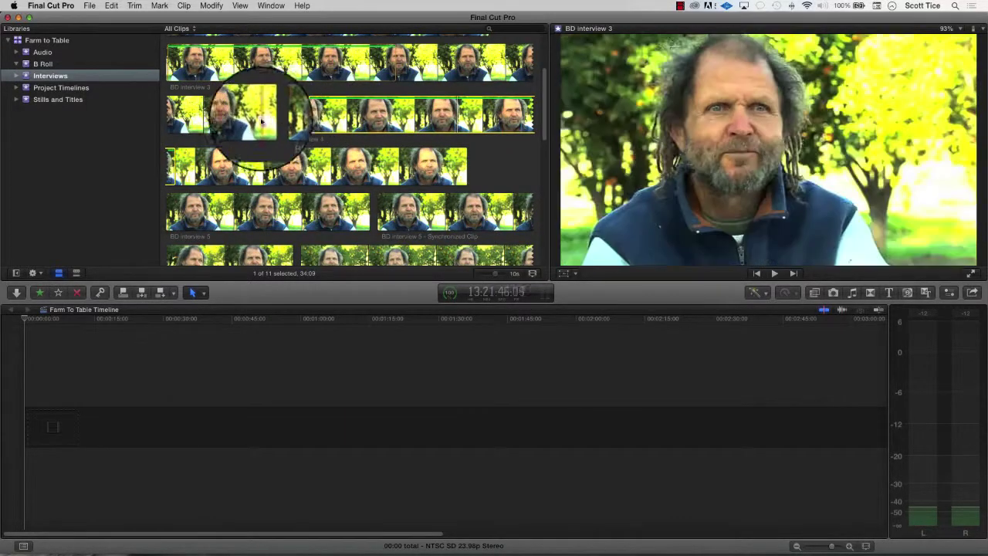
Step: Filter the interview clips to Favorites and set the filmstrips to 30 seconds per thumbnail
left_click(178, 29)
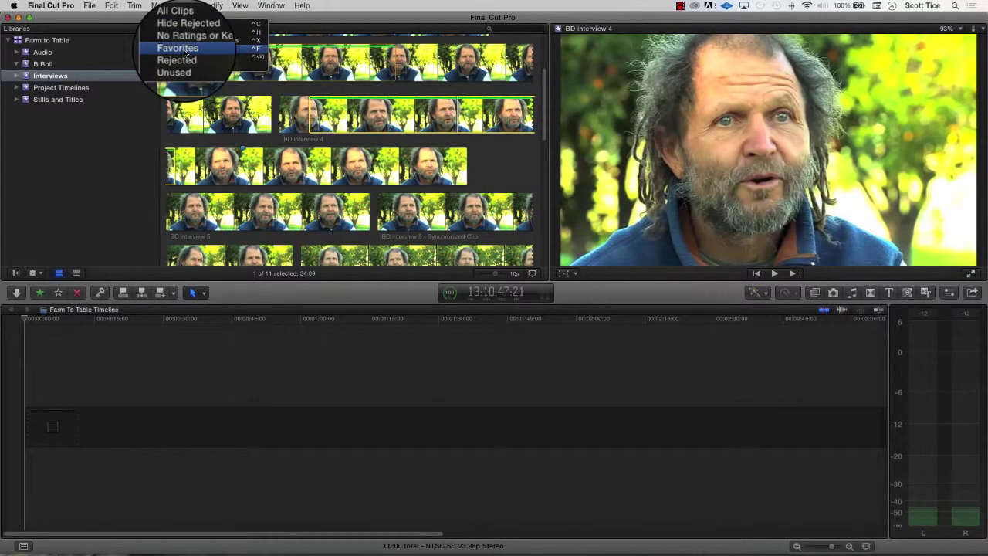
left_click(340, 11)
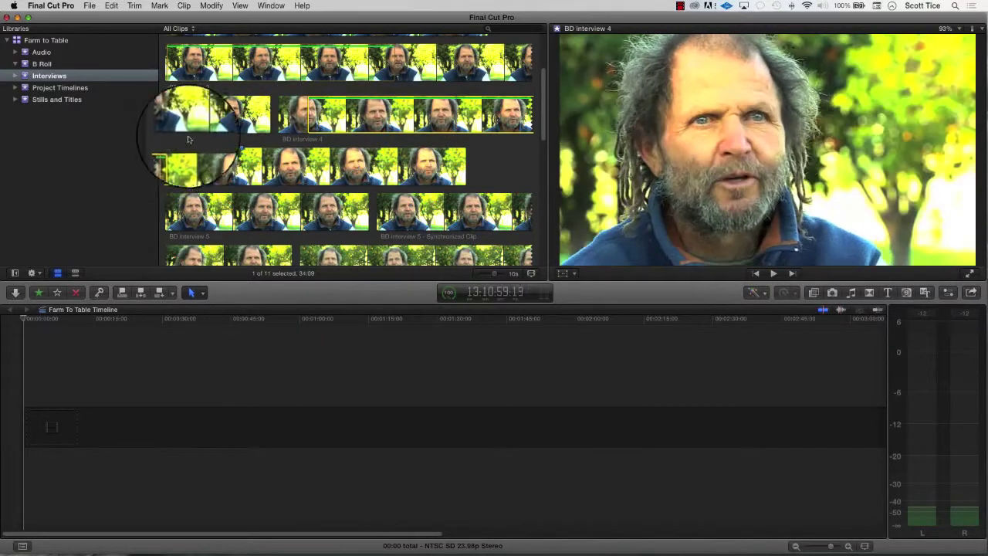
left_click(189, 31)
left_click(192, 47)
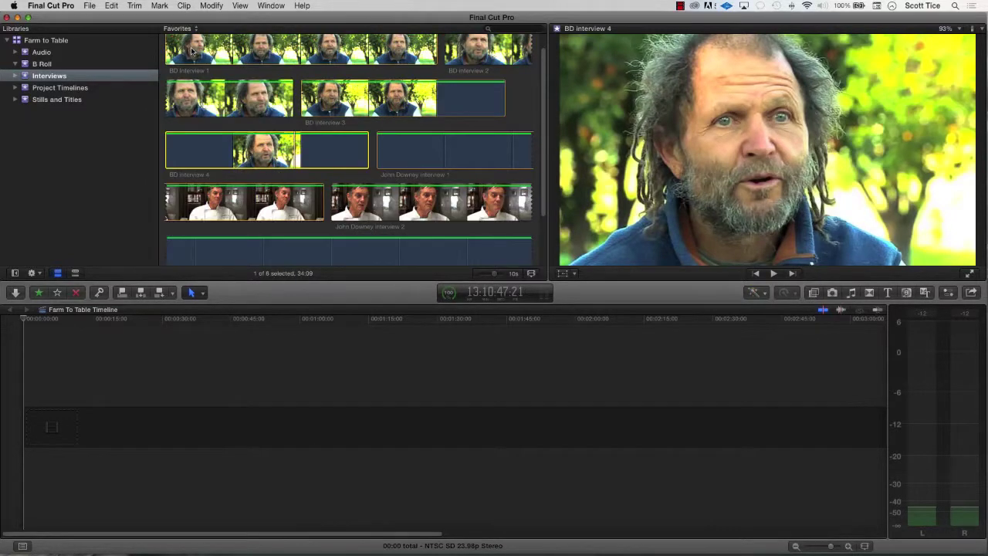
left_click_drag(495, 276, 493, 275)
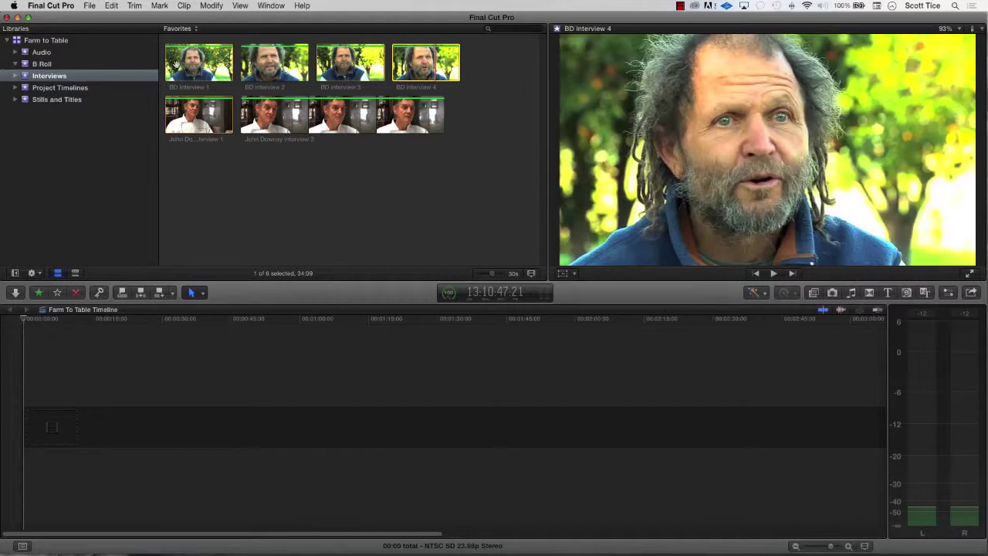
Step: Select the favorite range of BD Interview 1 among the filtered interview clips
left_click(197, 67)
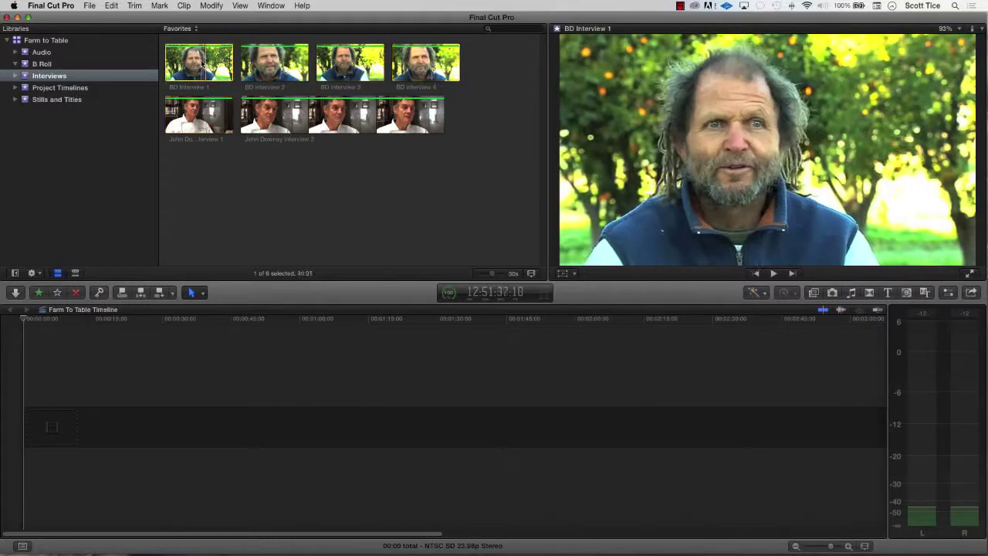
left_click_drag(91, 272, 178, 160)
left_click(197, 65)
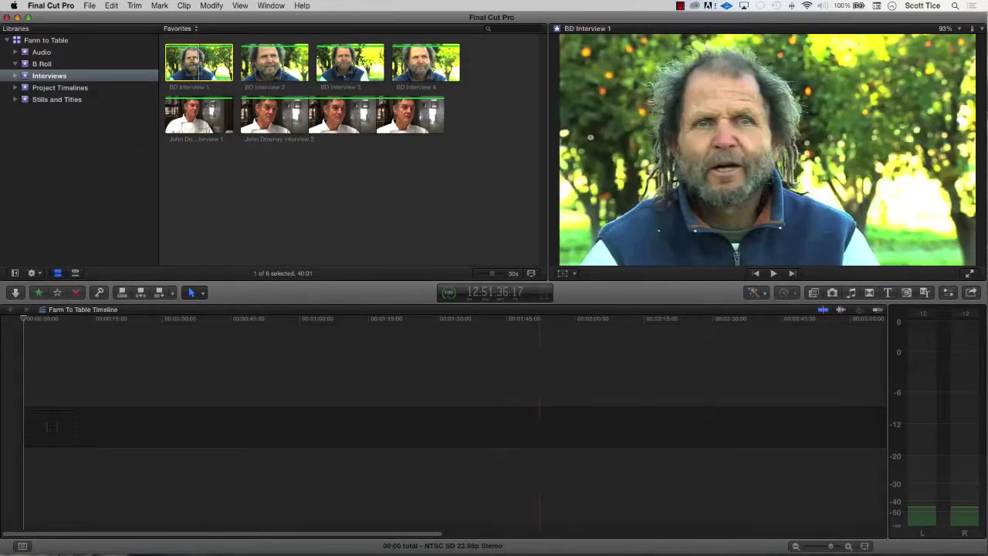